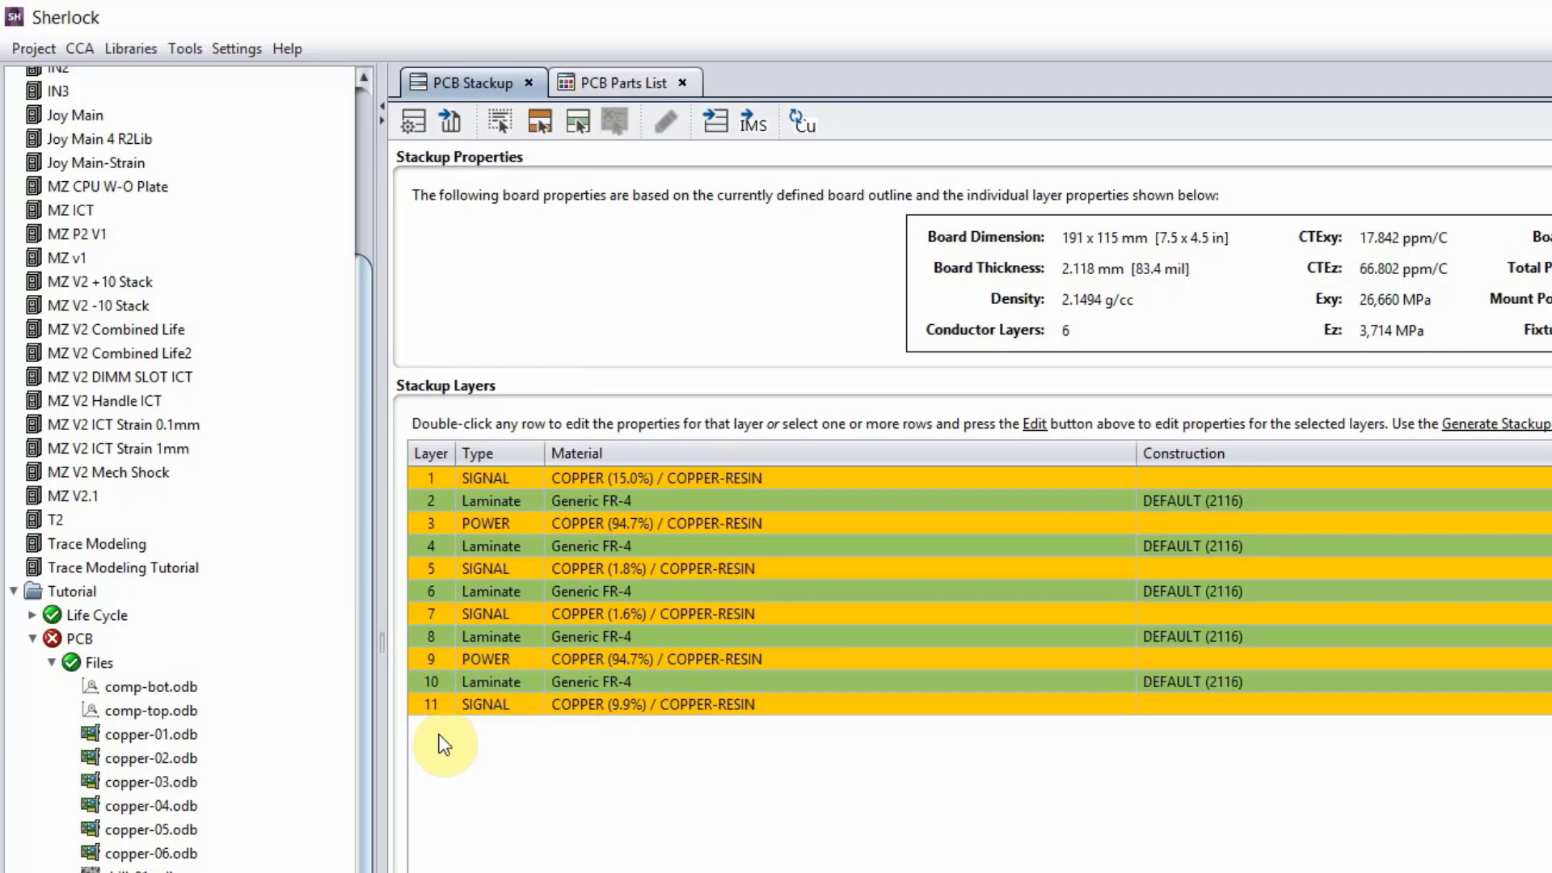
# Expand the Tutorial project's Life Cycle down to Phase 1 and look through its thermal, random and shock events.
pyautogui.click(90, 617)
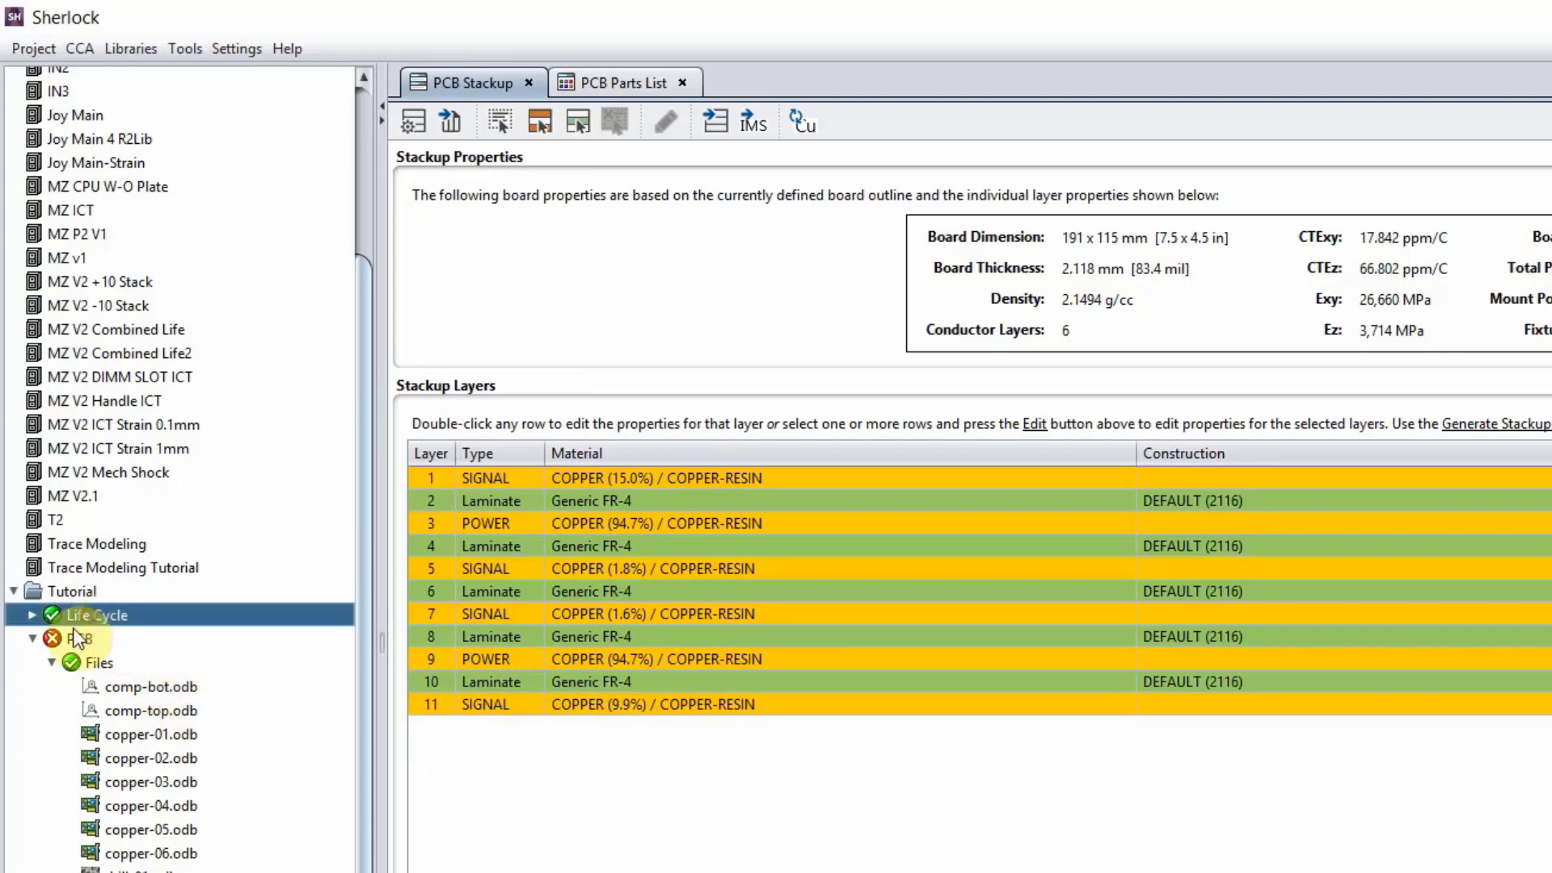
pyautogui.click(32, 616)
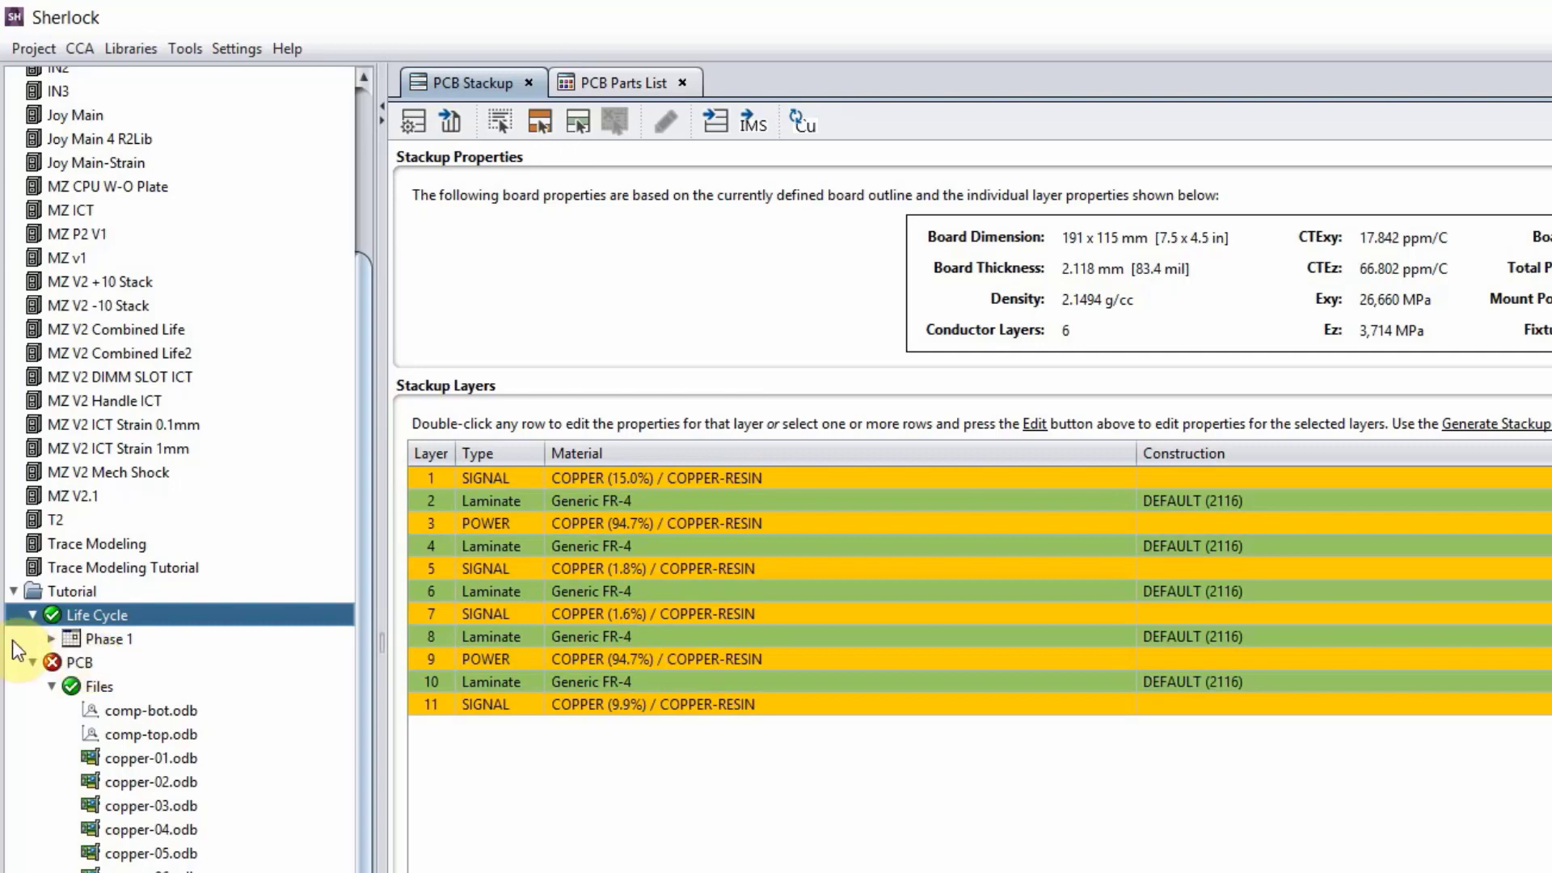
pyautogui.click(50, 638)
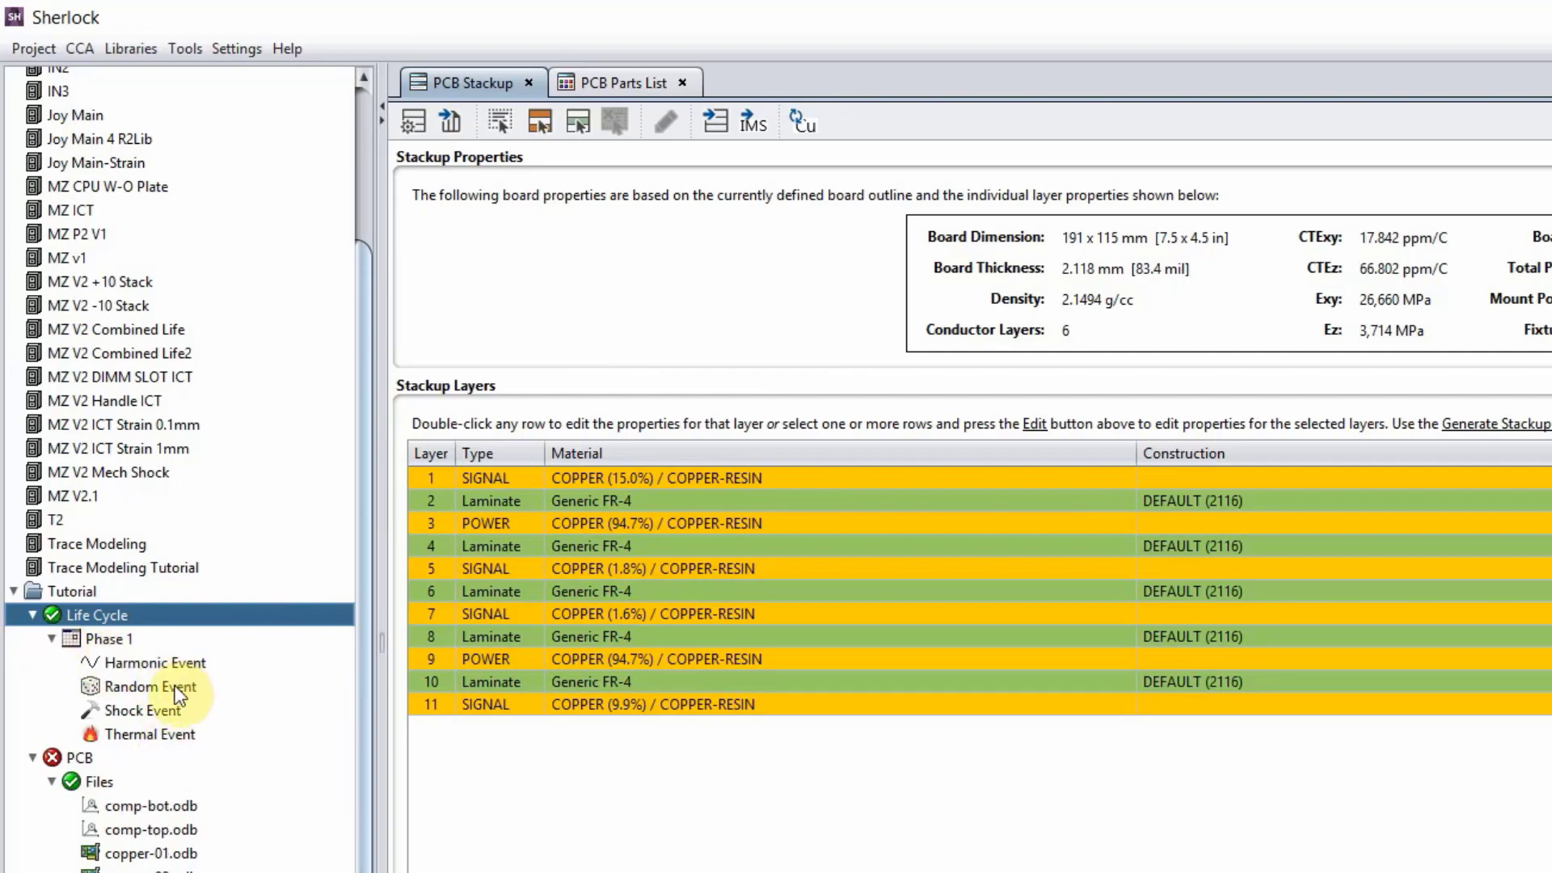
pyautogui.click(166, 731)
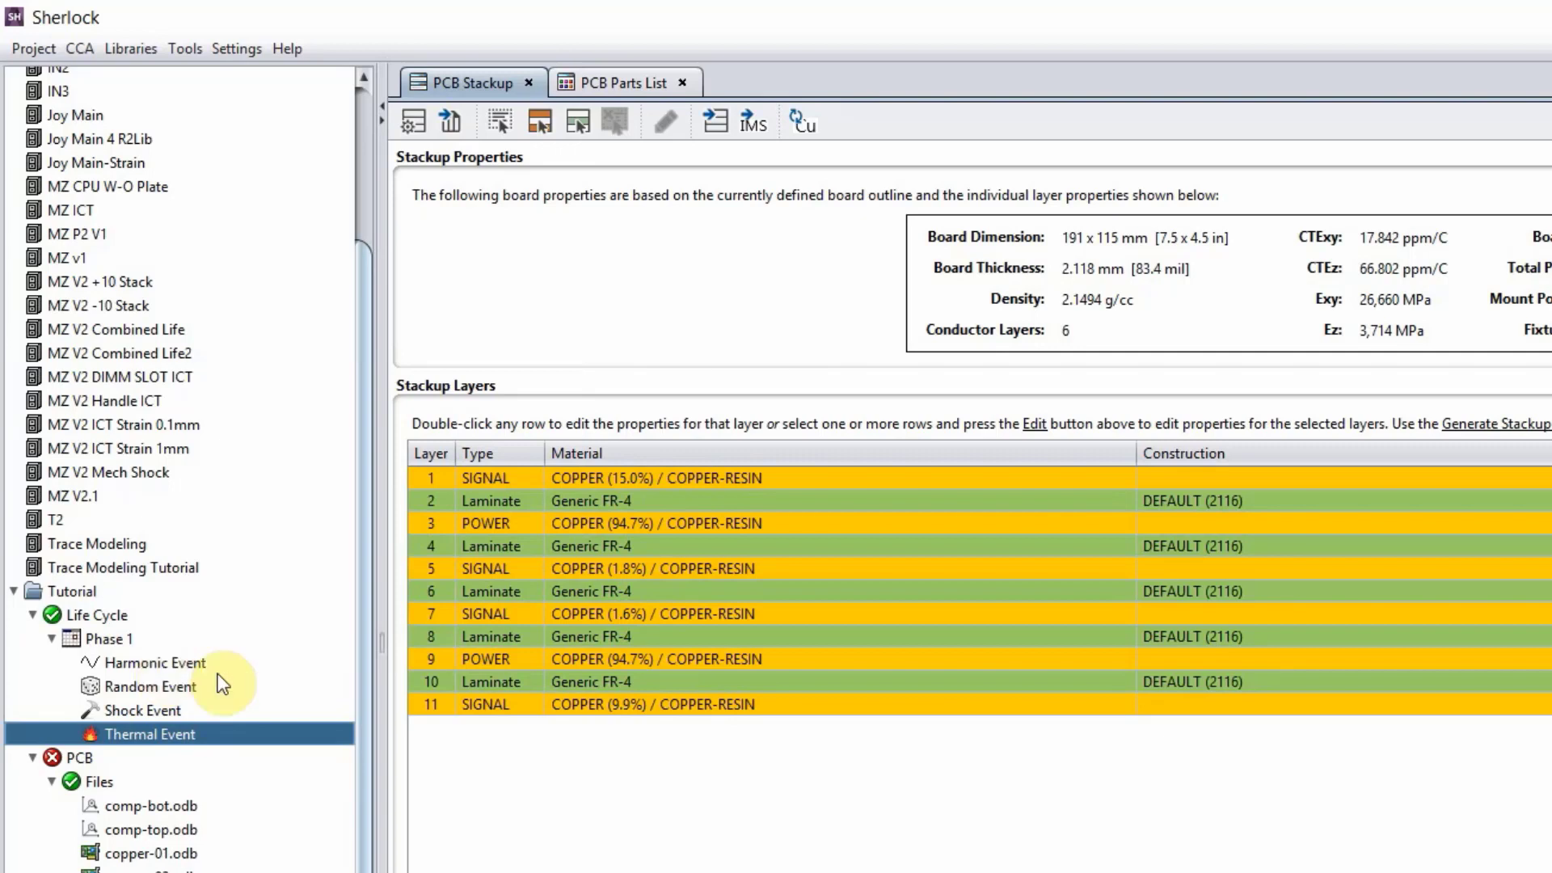
pyautogui.click(97, 683)
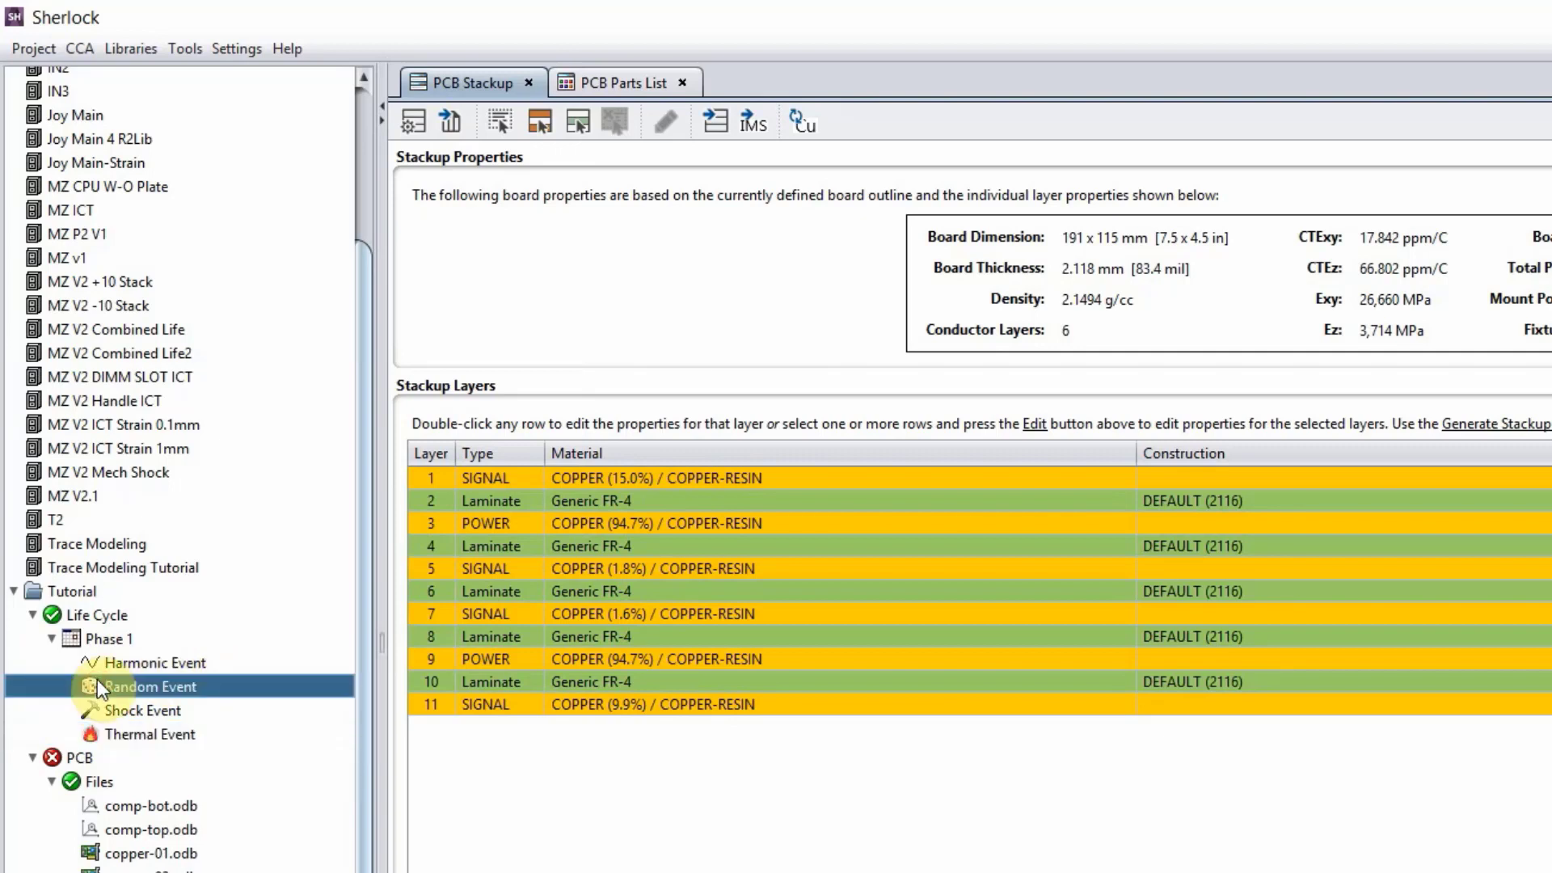
pyautogui.click(118, 708)
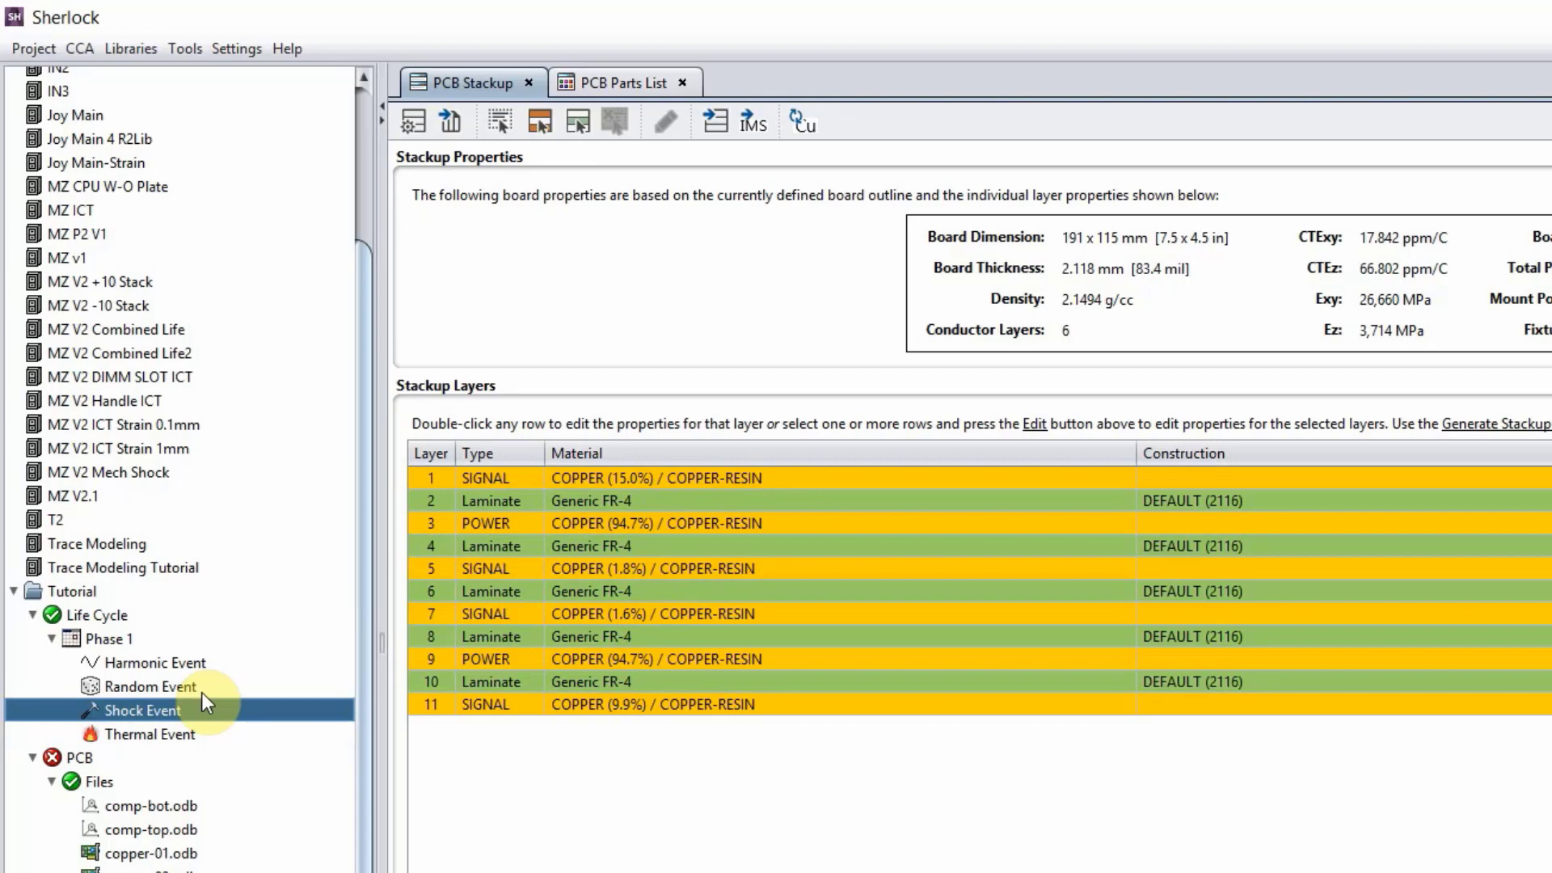
# Load the life cycle file Water Pump.dfr-lc into the Tutorial project's Life Cycle.
pyautogui.click(87, 613)
pyautogui.rightClick(89, 615)
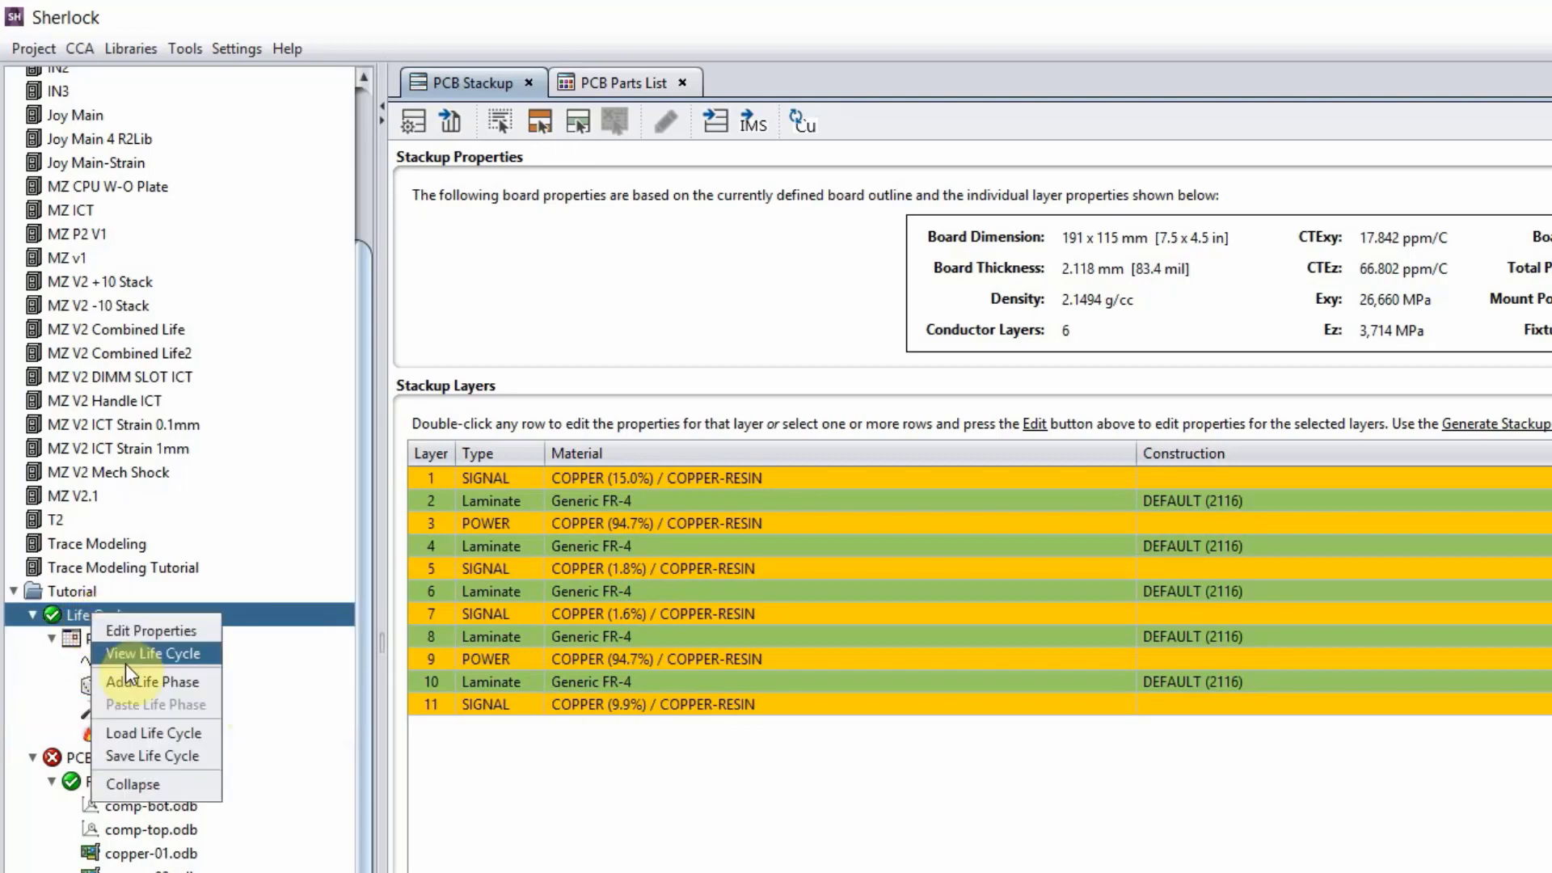
pyautogui.click(145, 734)
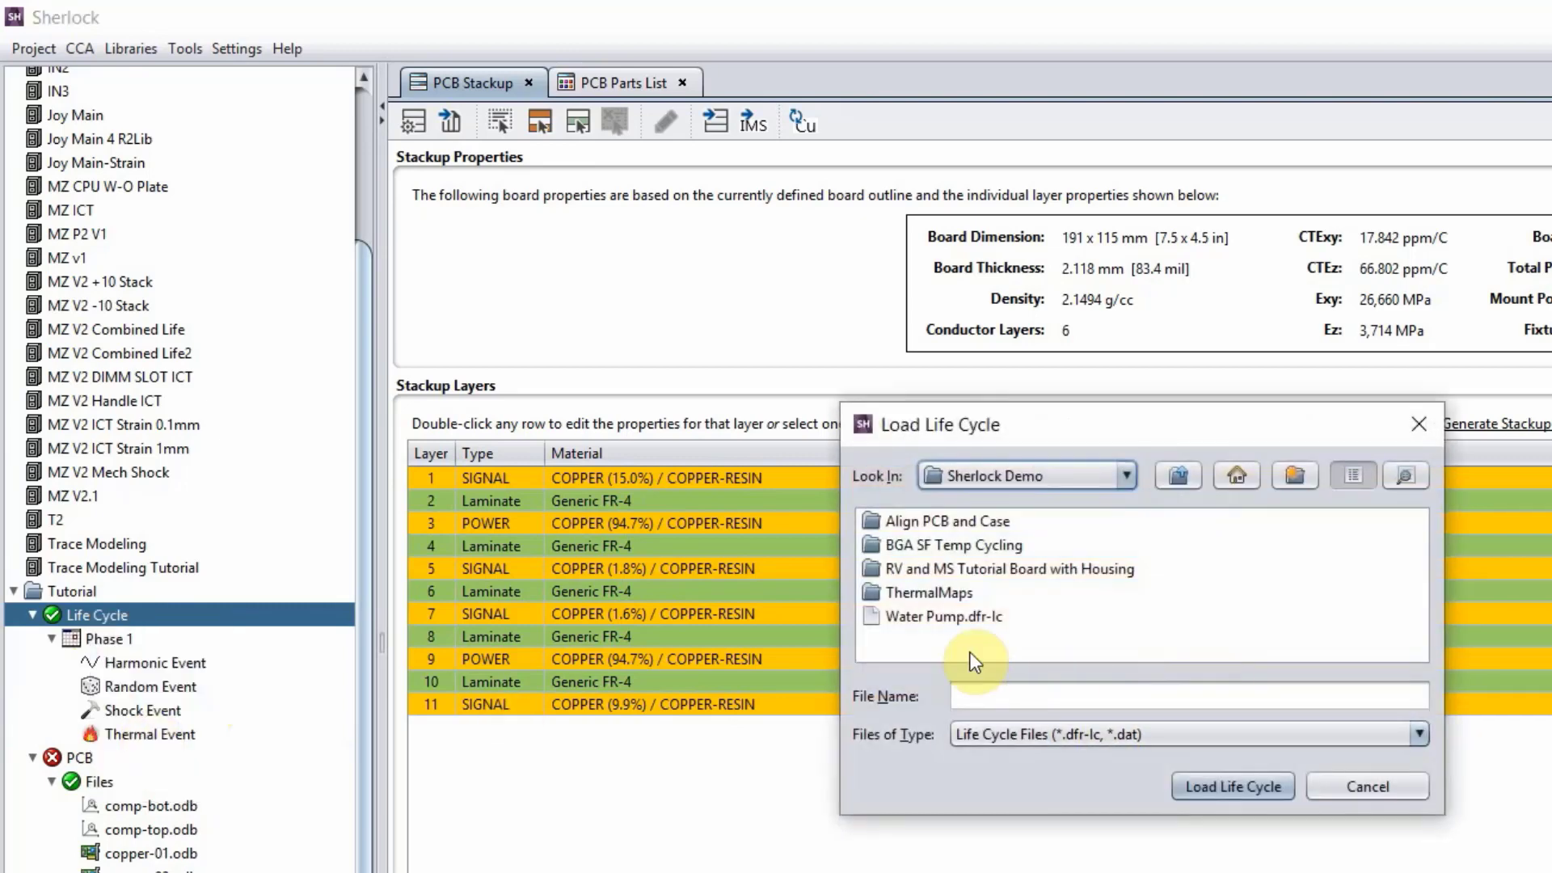
pyautogui.doubleClick(908, 619)
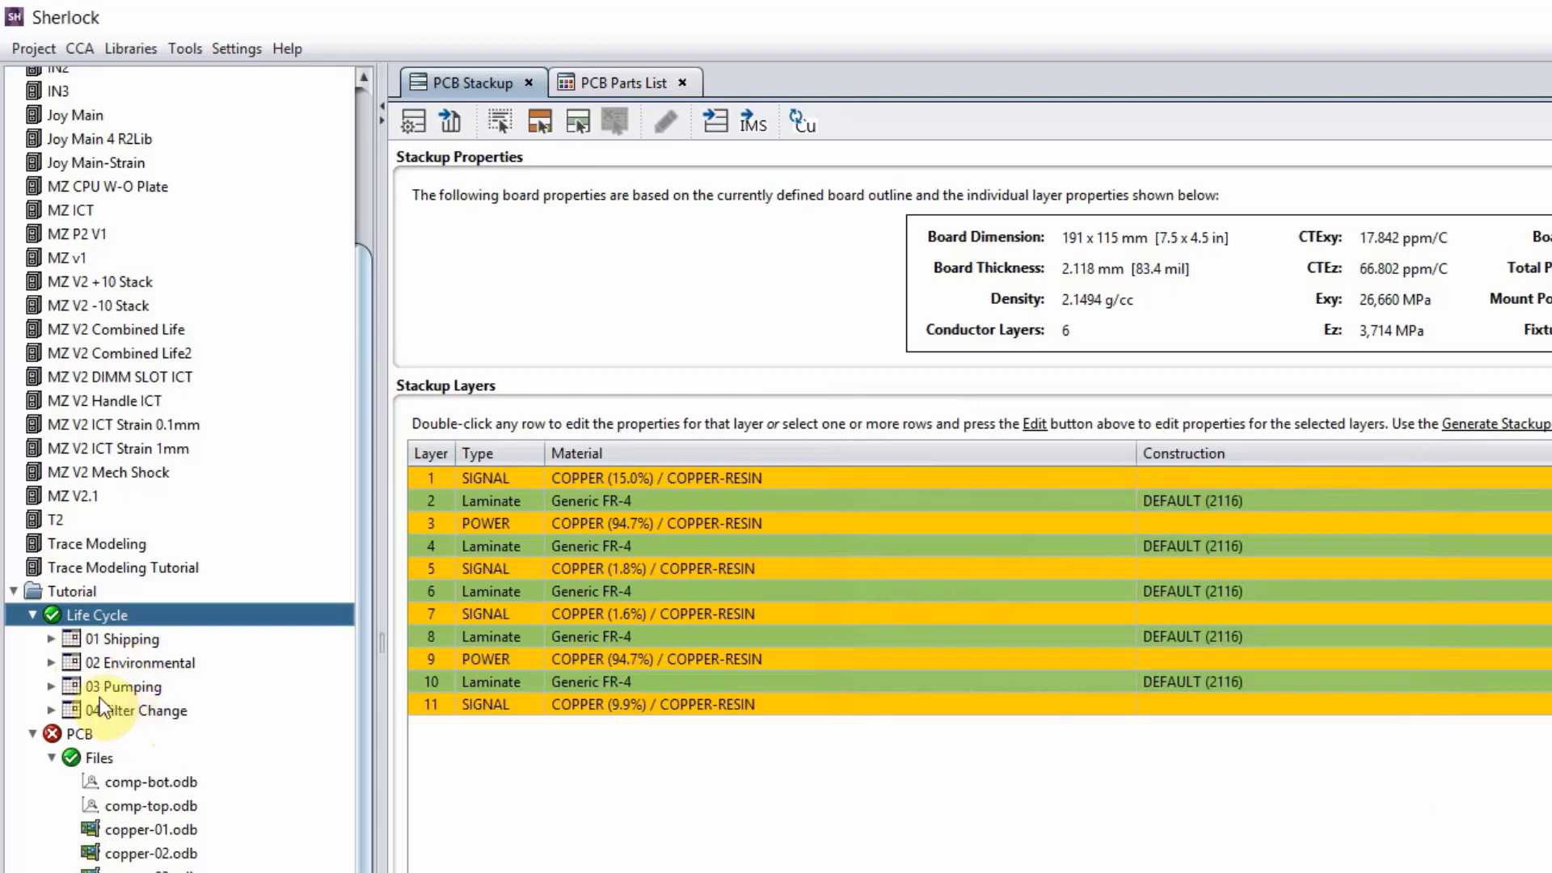
# Expand the 01 Shipping phase and look through its three random vibration events and the 04 Shipping TC thermal event.
pyautogui.click(51, 638)
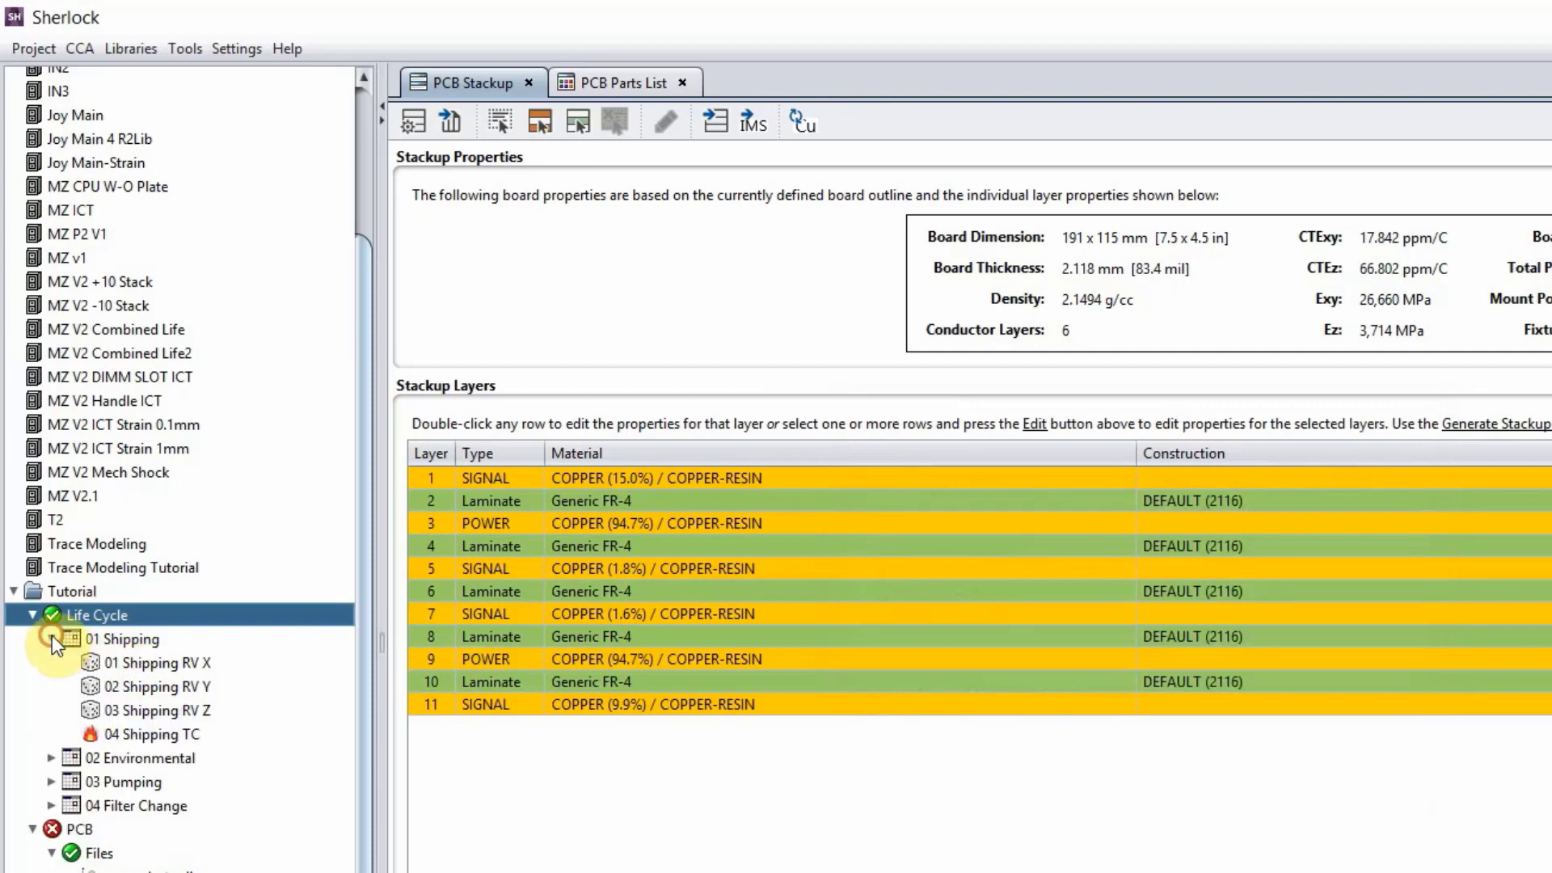
pyautogui.click(145, 663)
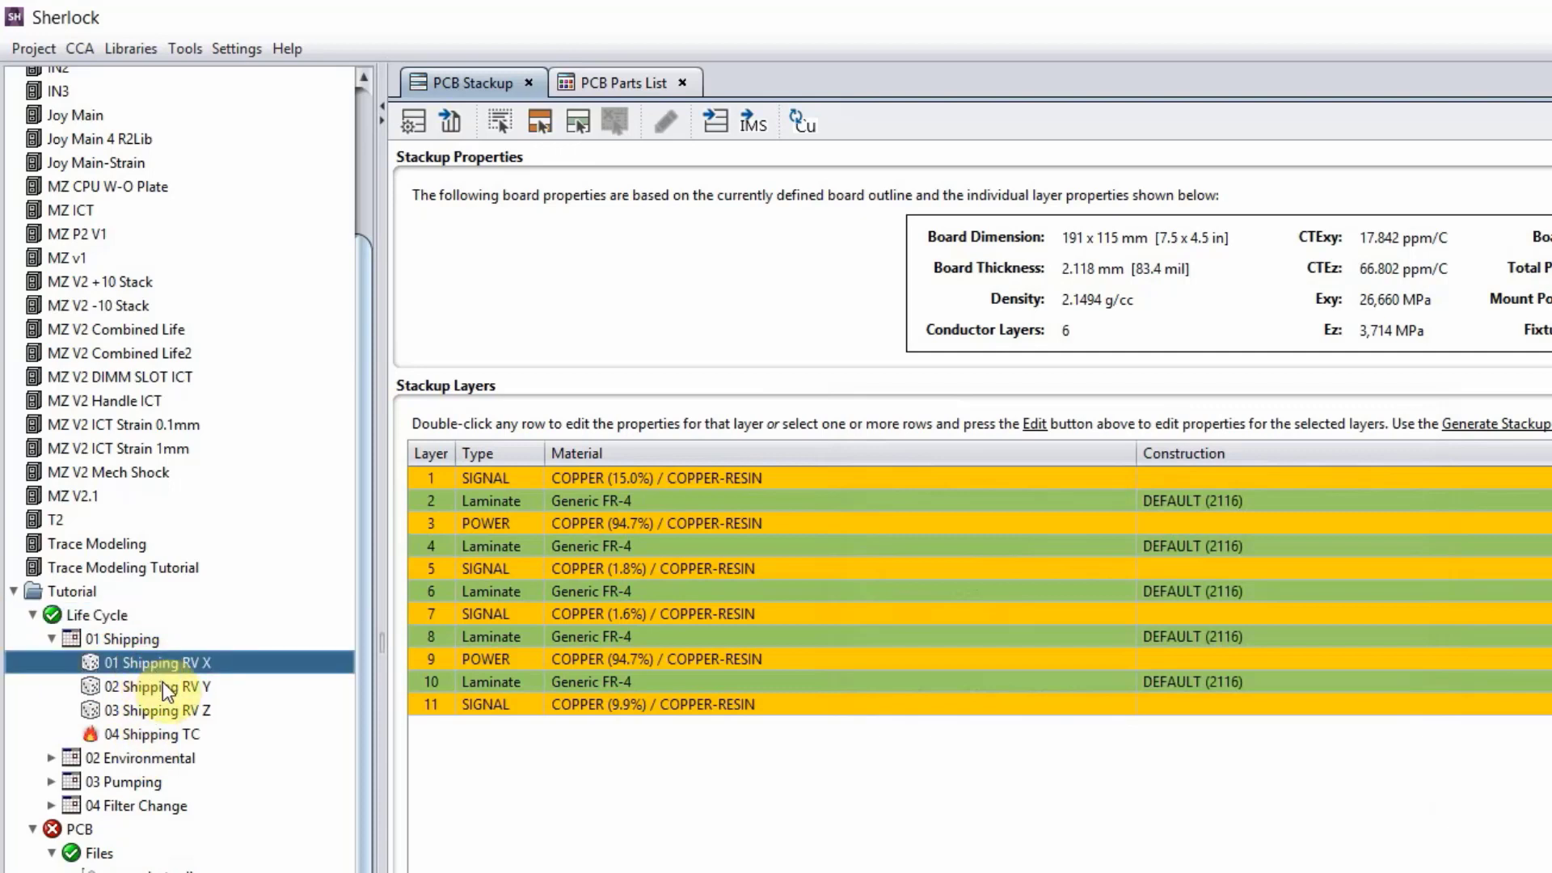
pyautogui.click(162, 684)
pyautogui.click(163, 703)
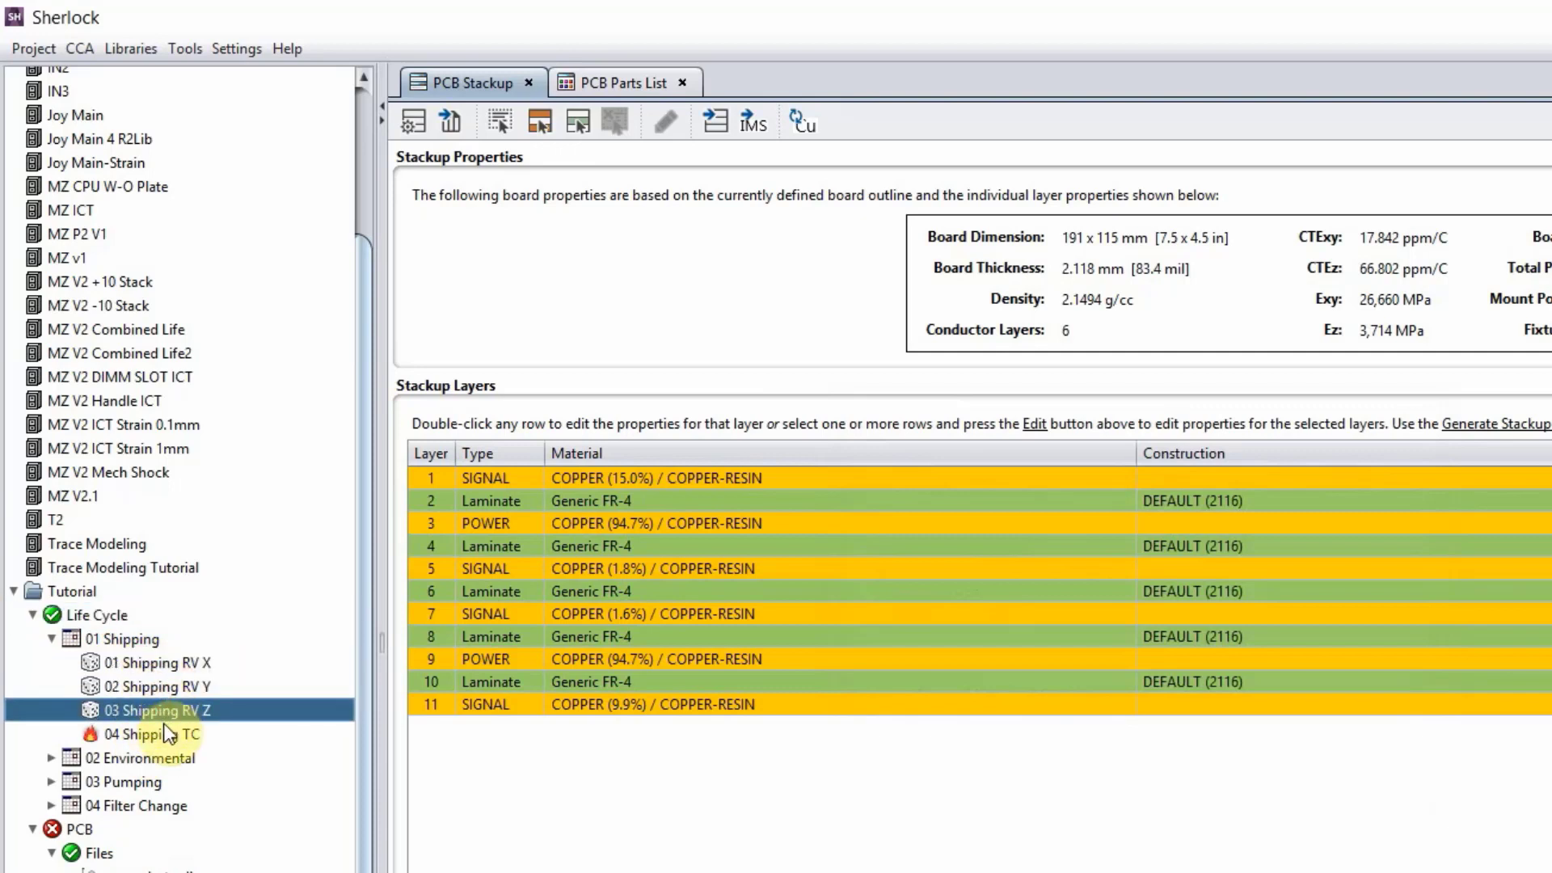
pyautogui.click(163, 730)
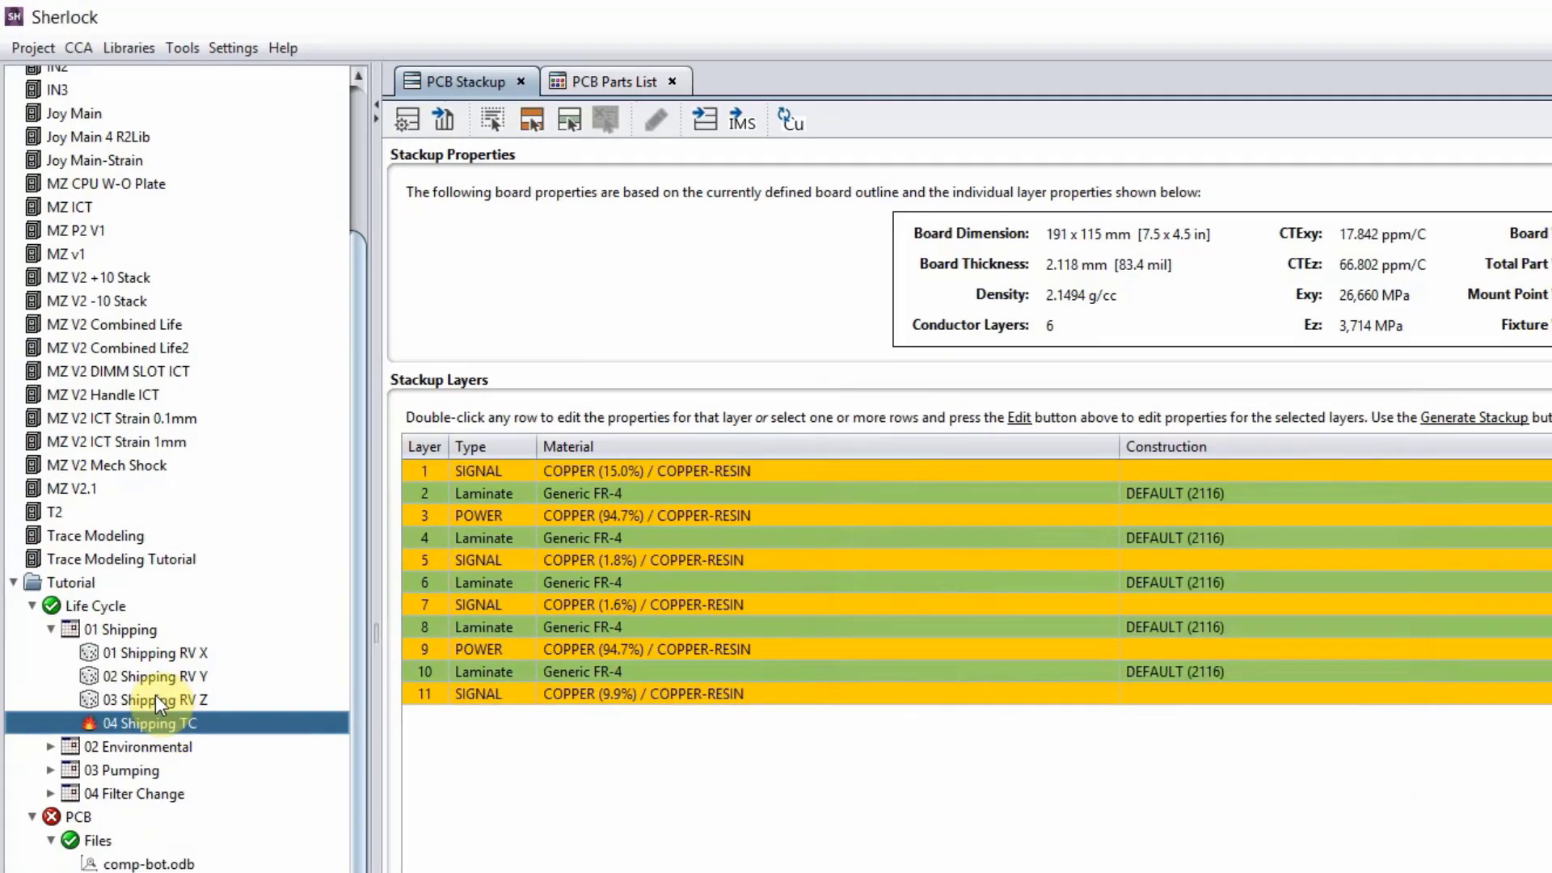
# Try moving the 10 Hz point of 03 Shipping RV Z's Fedex Truck profile to about 6.1 Hz, and reset the profile.
pyautogui.doubleClick(157, 706)
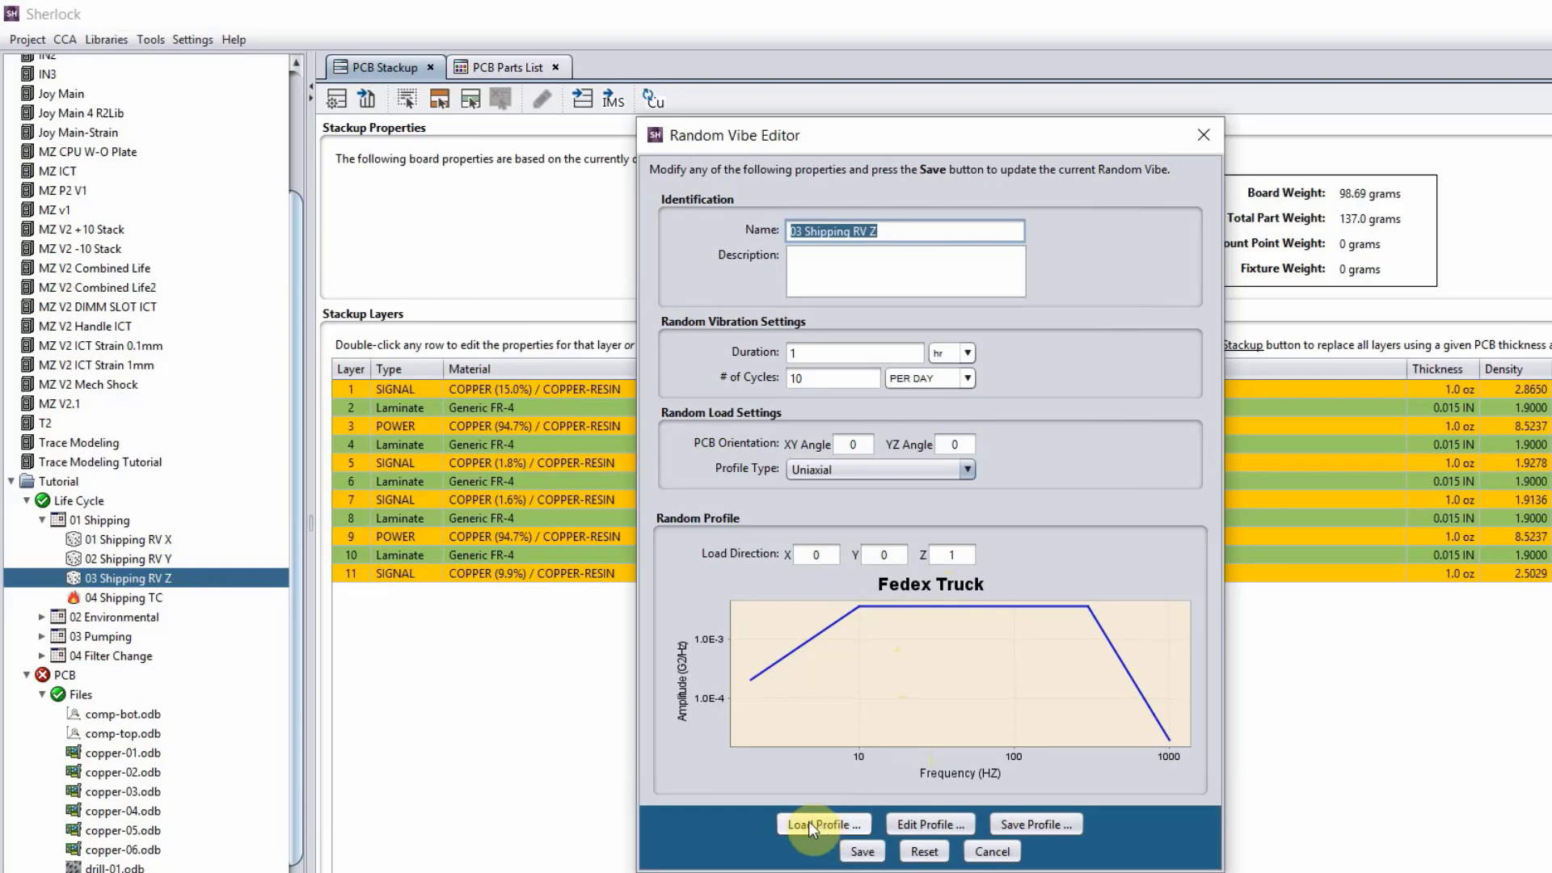
pyautogui.click(913, 824)
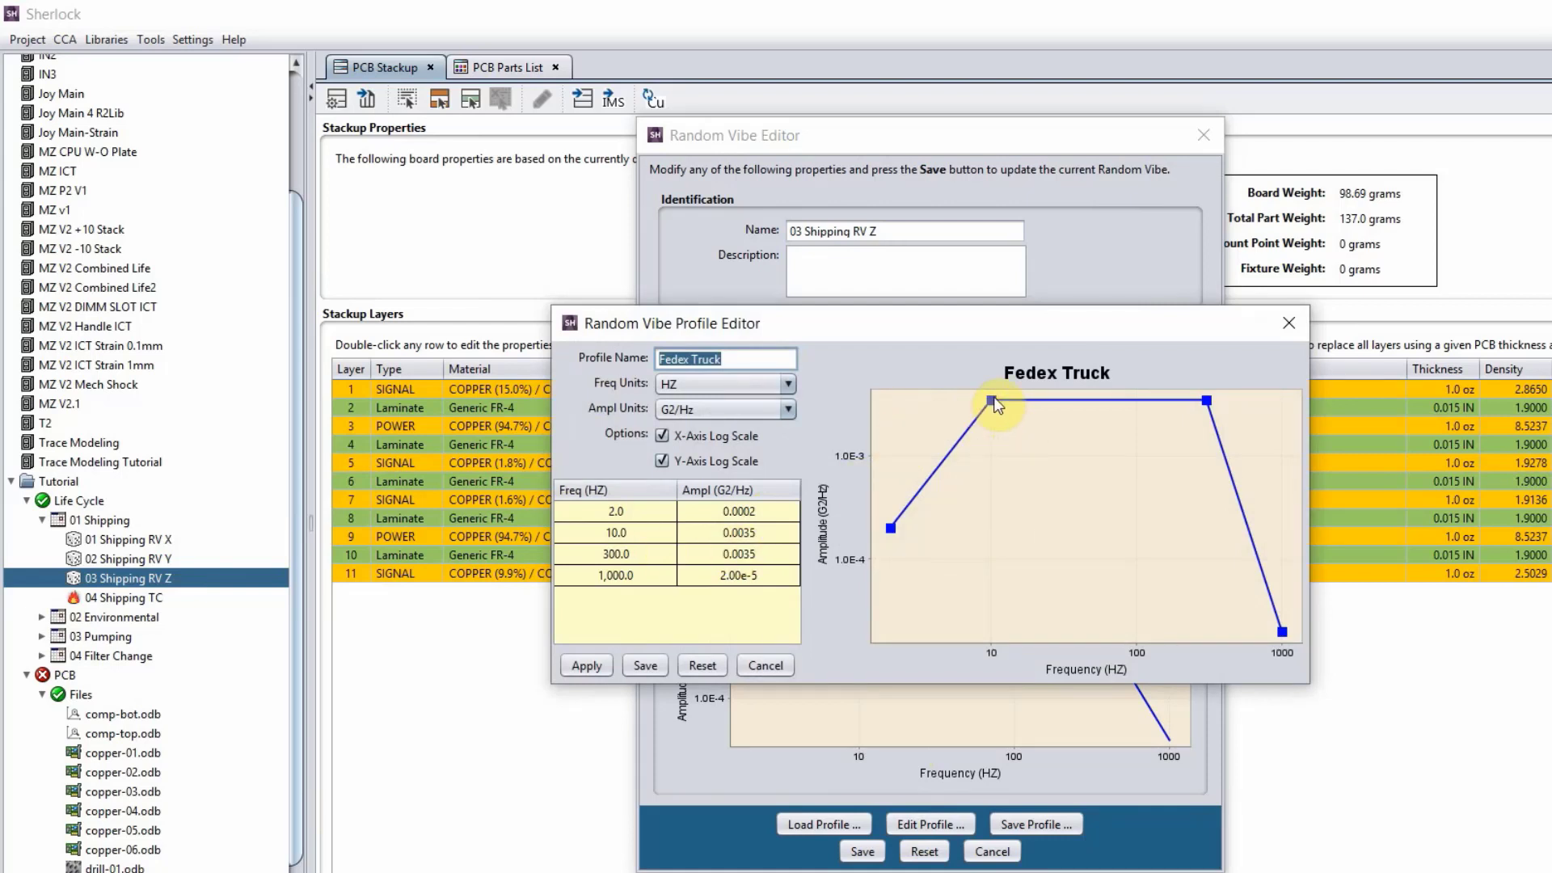
pyautogui.moveTo(994, 404); pyautogui.dragTo(960, 400)
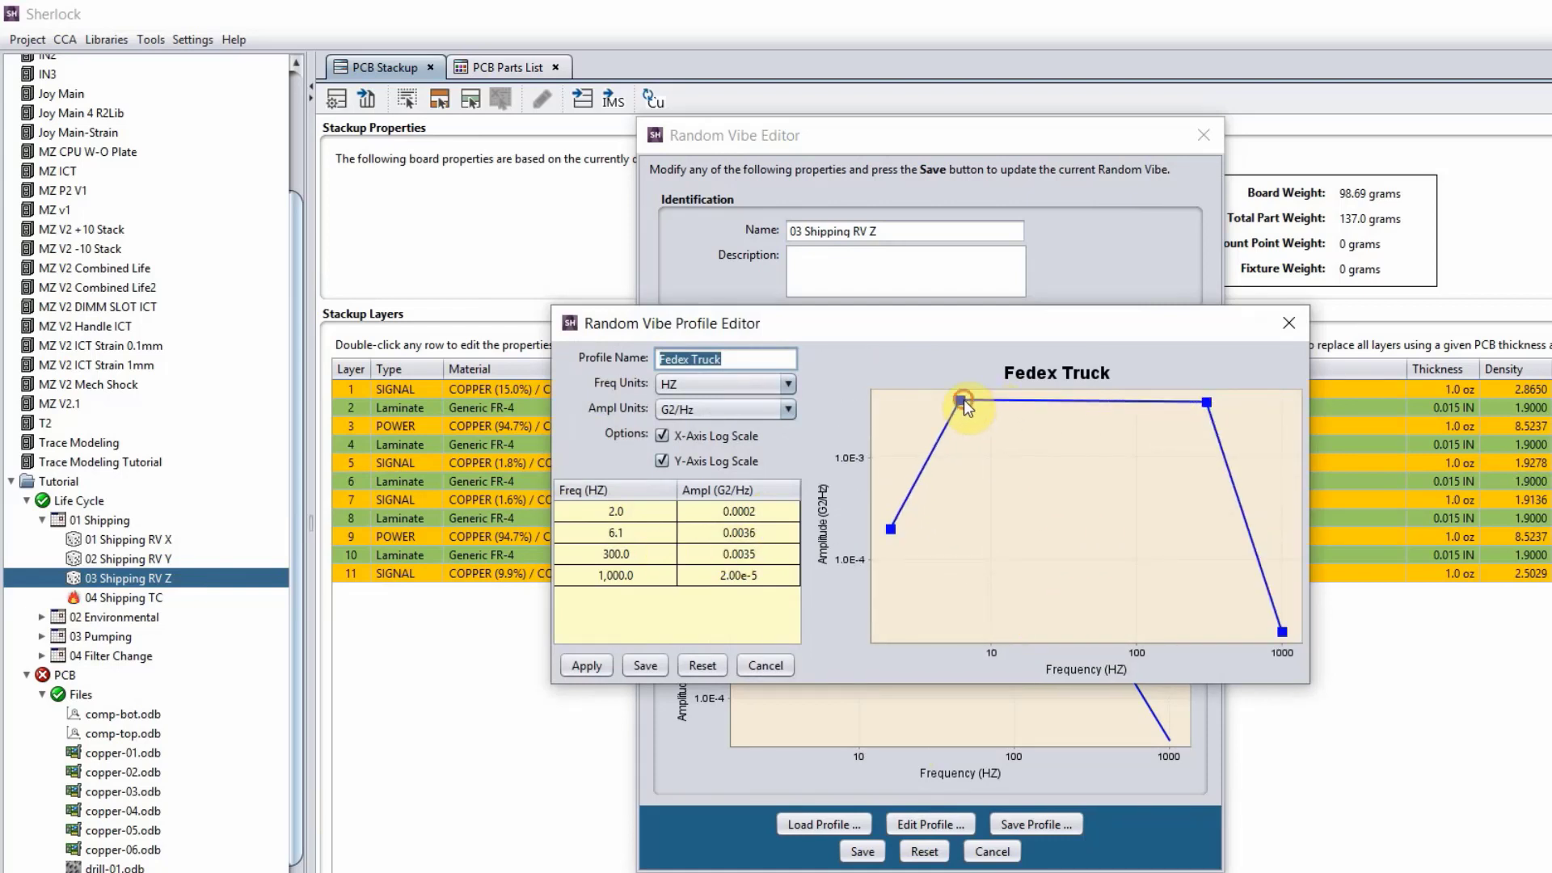
pyautogui.click(702, 663)
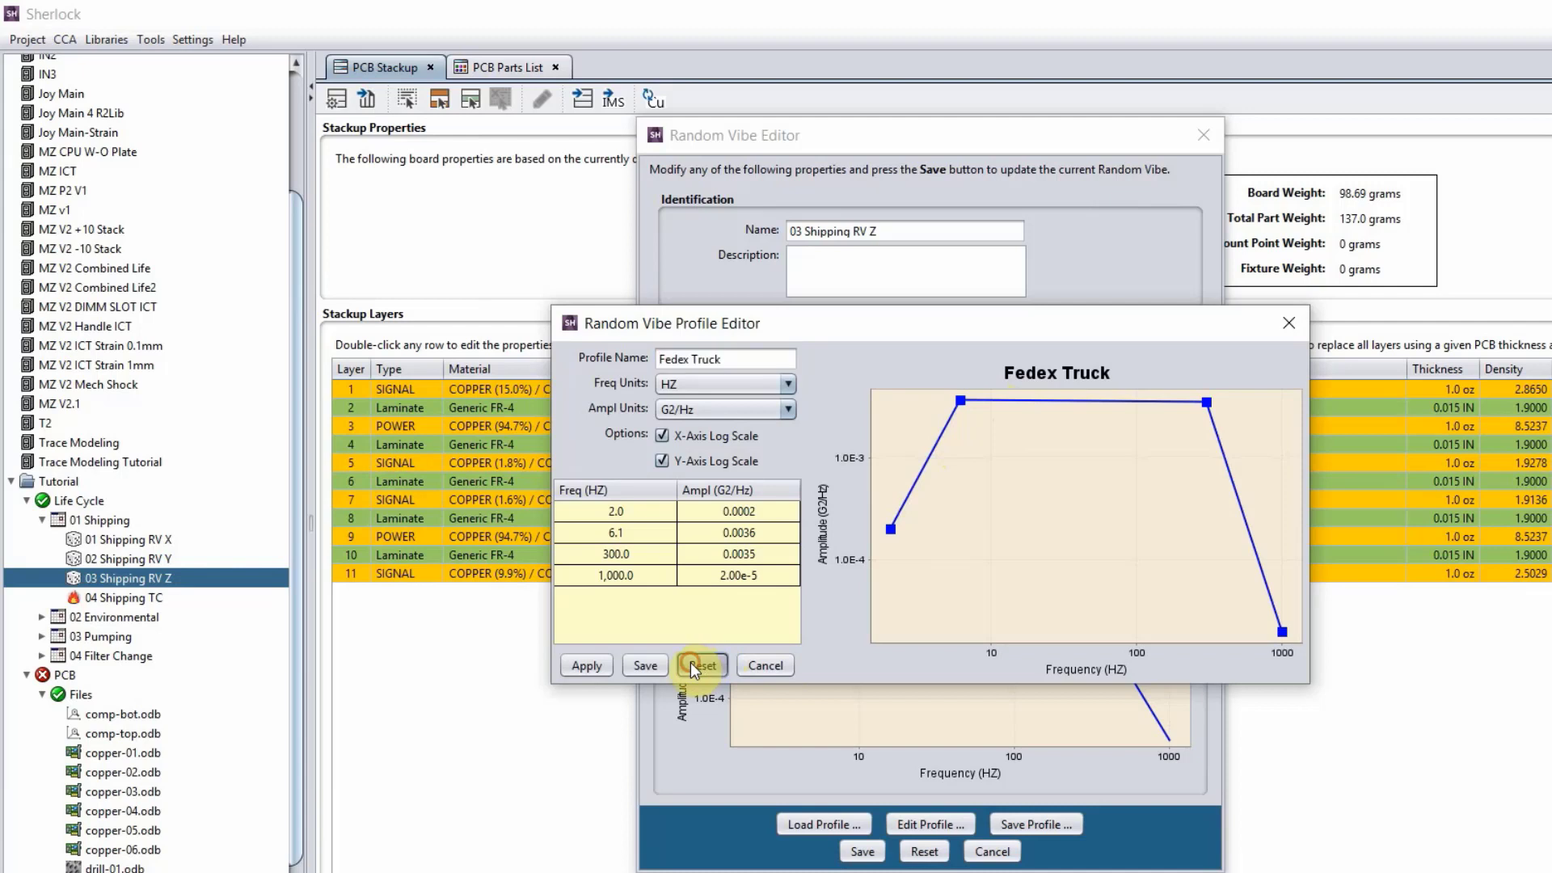
pyautogui.click(755, 667)
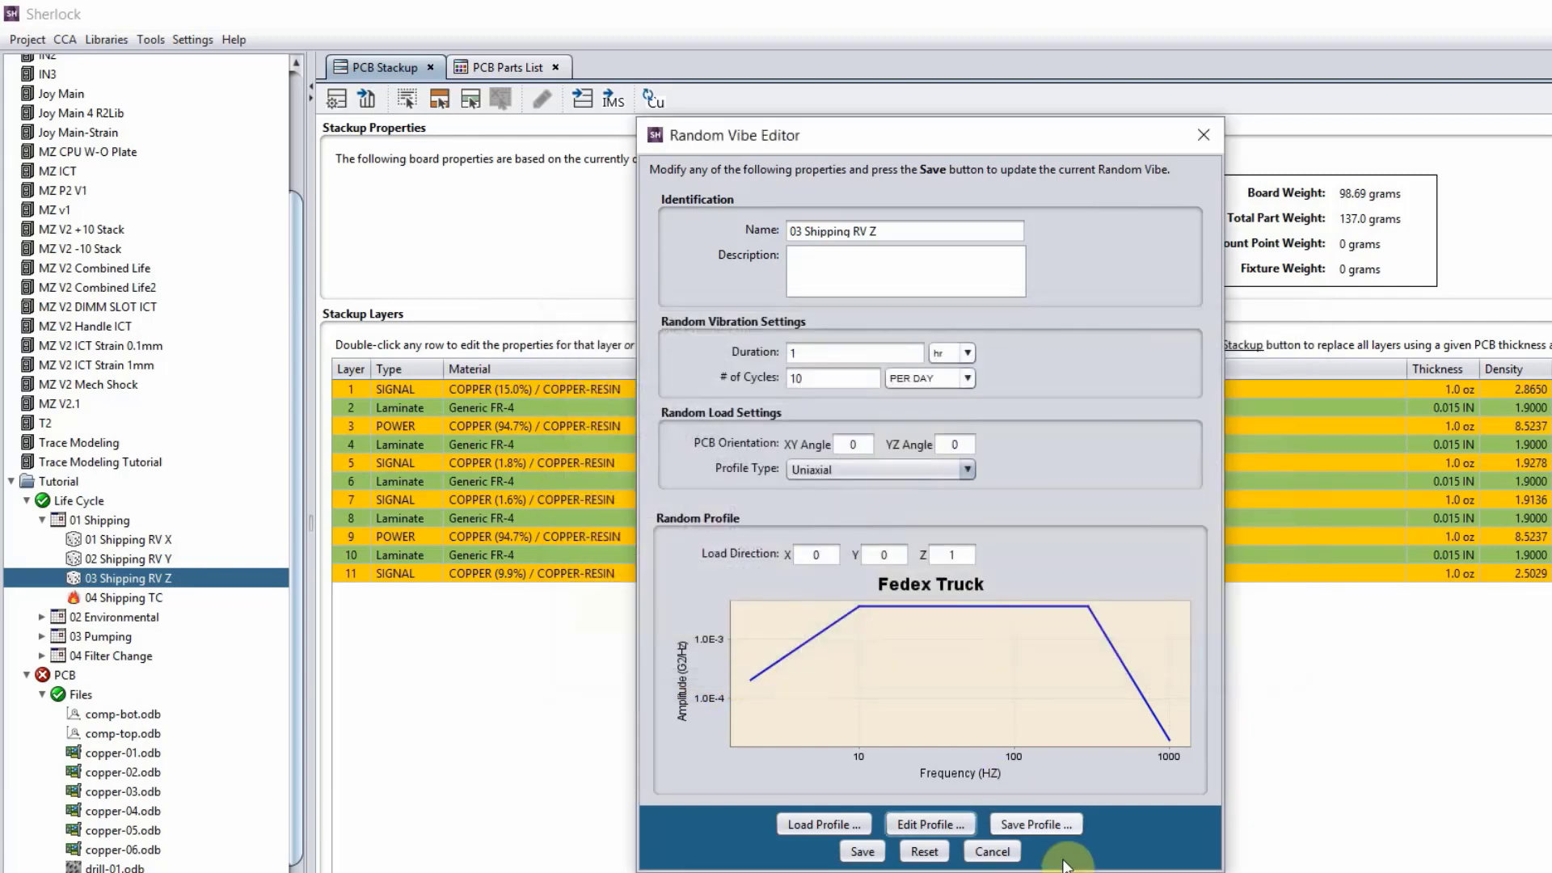
# Check the duration and number of cycles of the 03 Shipping RV Z event and close its editor without saving.
pyautogui.click(982, 853)
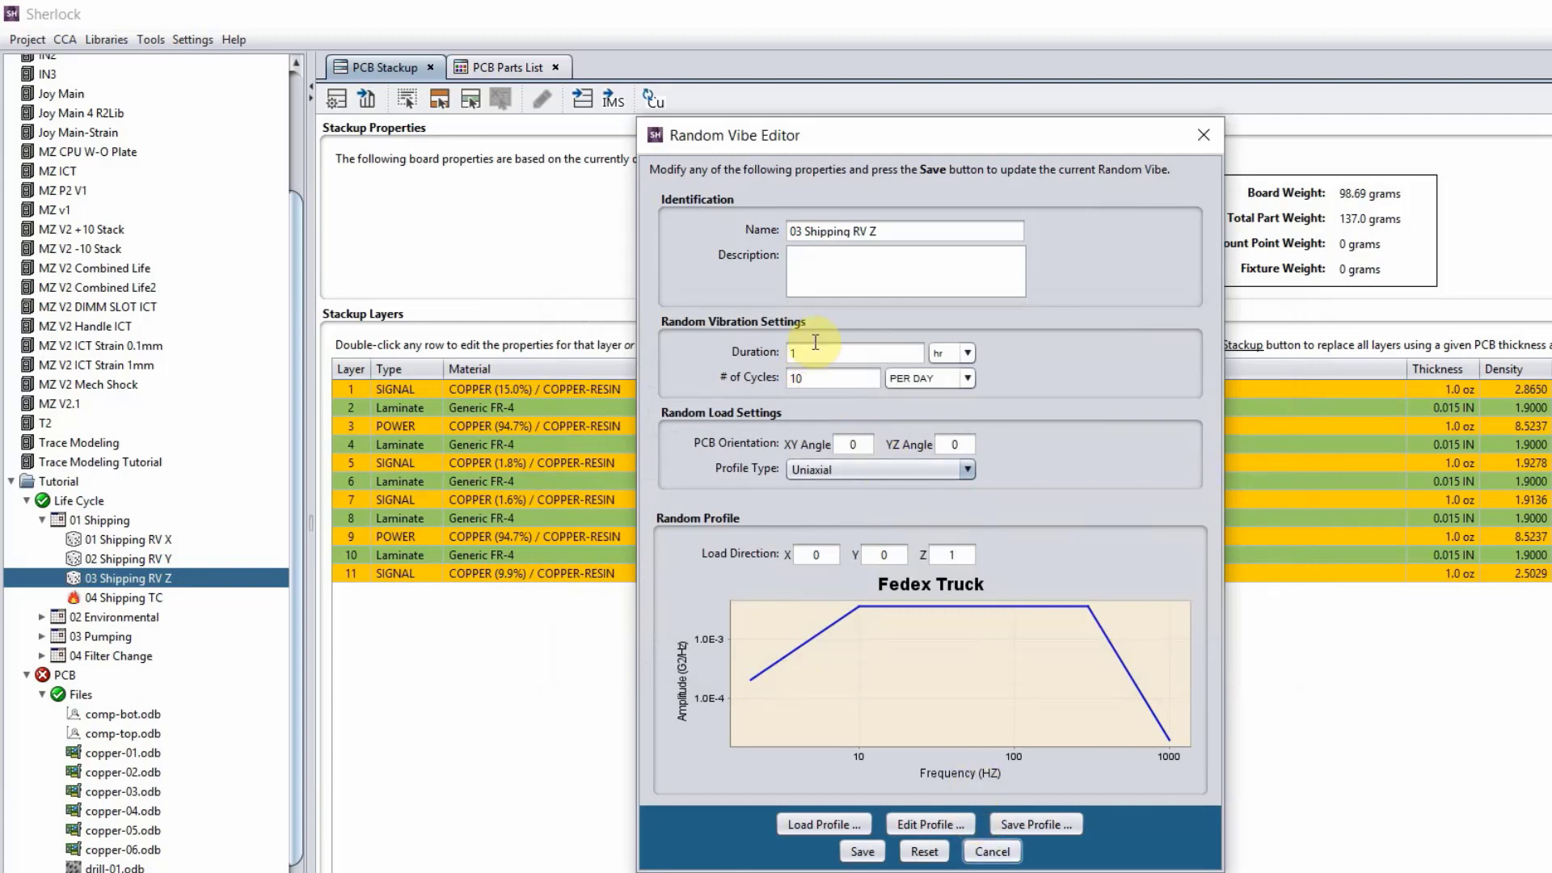
pyautogui.doubleClick(835, 358)
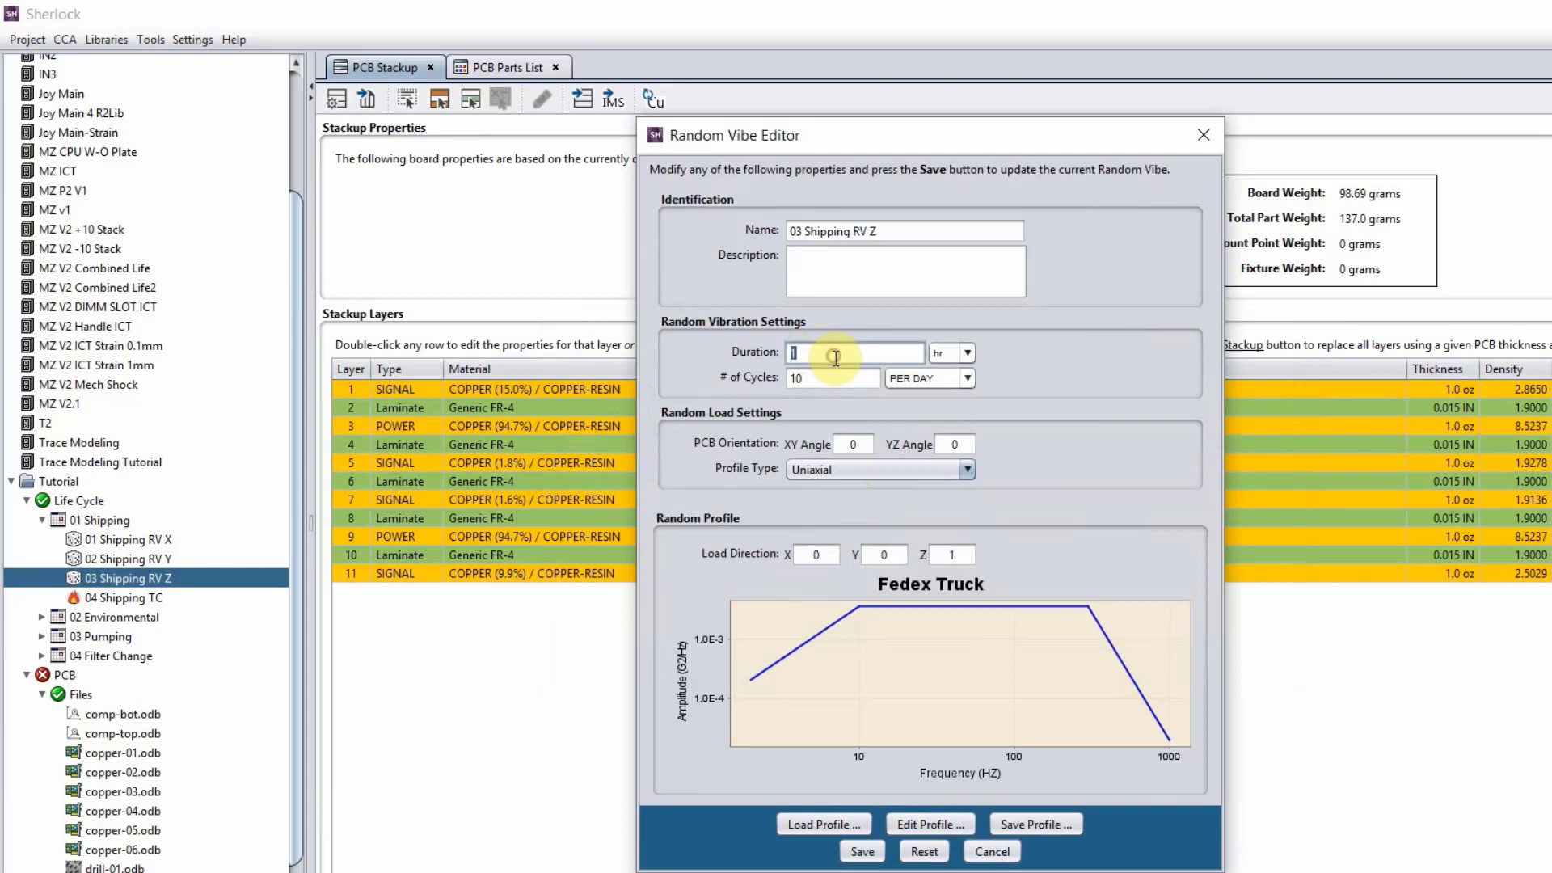
pyautogui.doubleClick(837, 385)
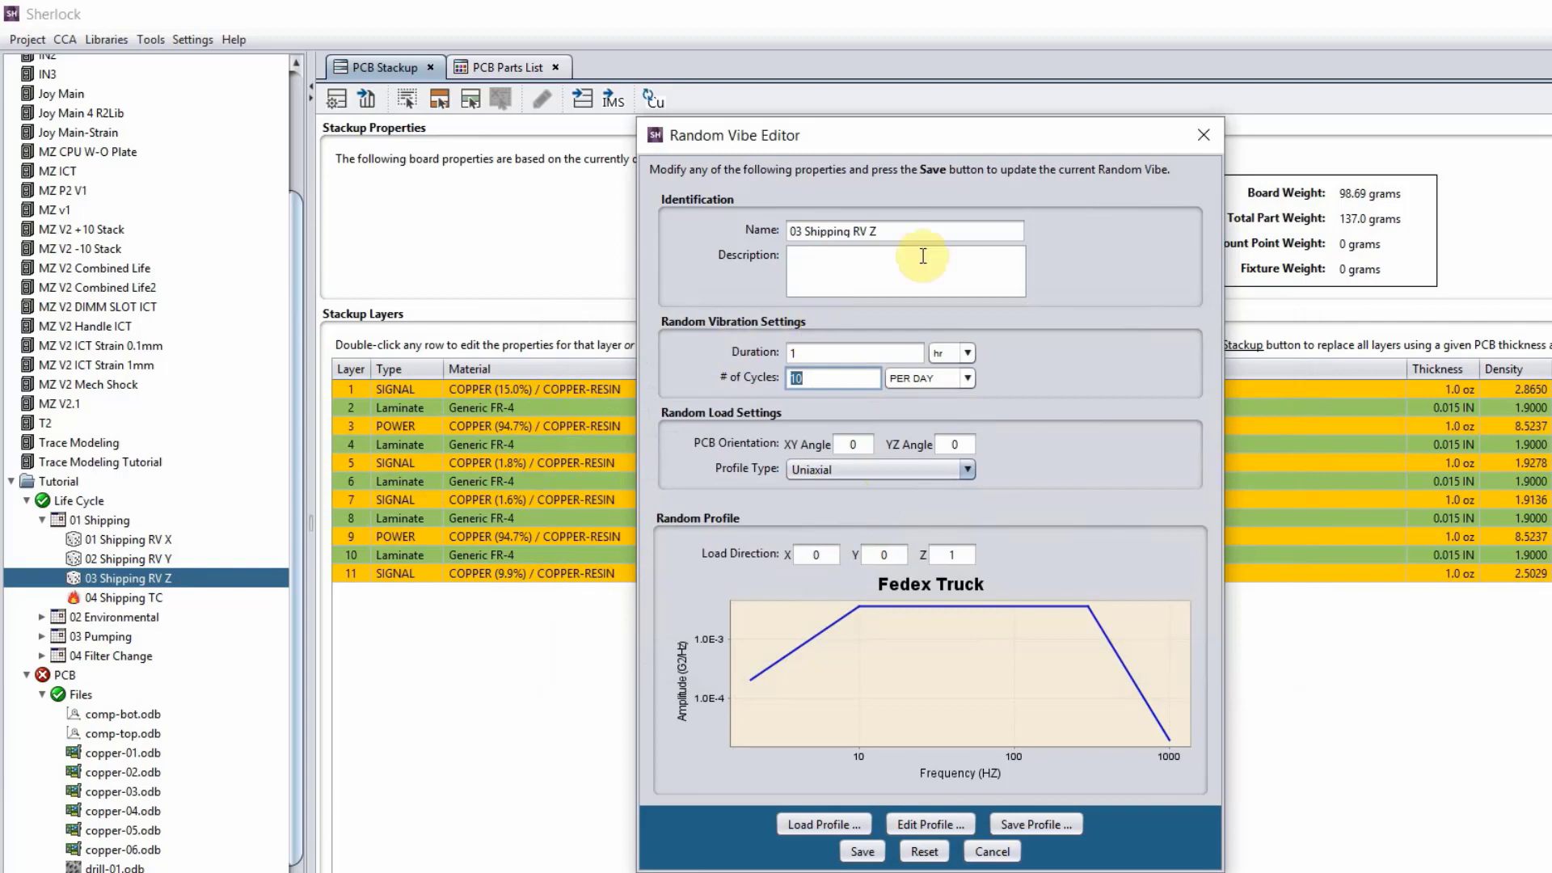
pyautogui.click(1203, 135)
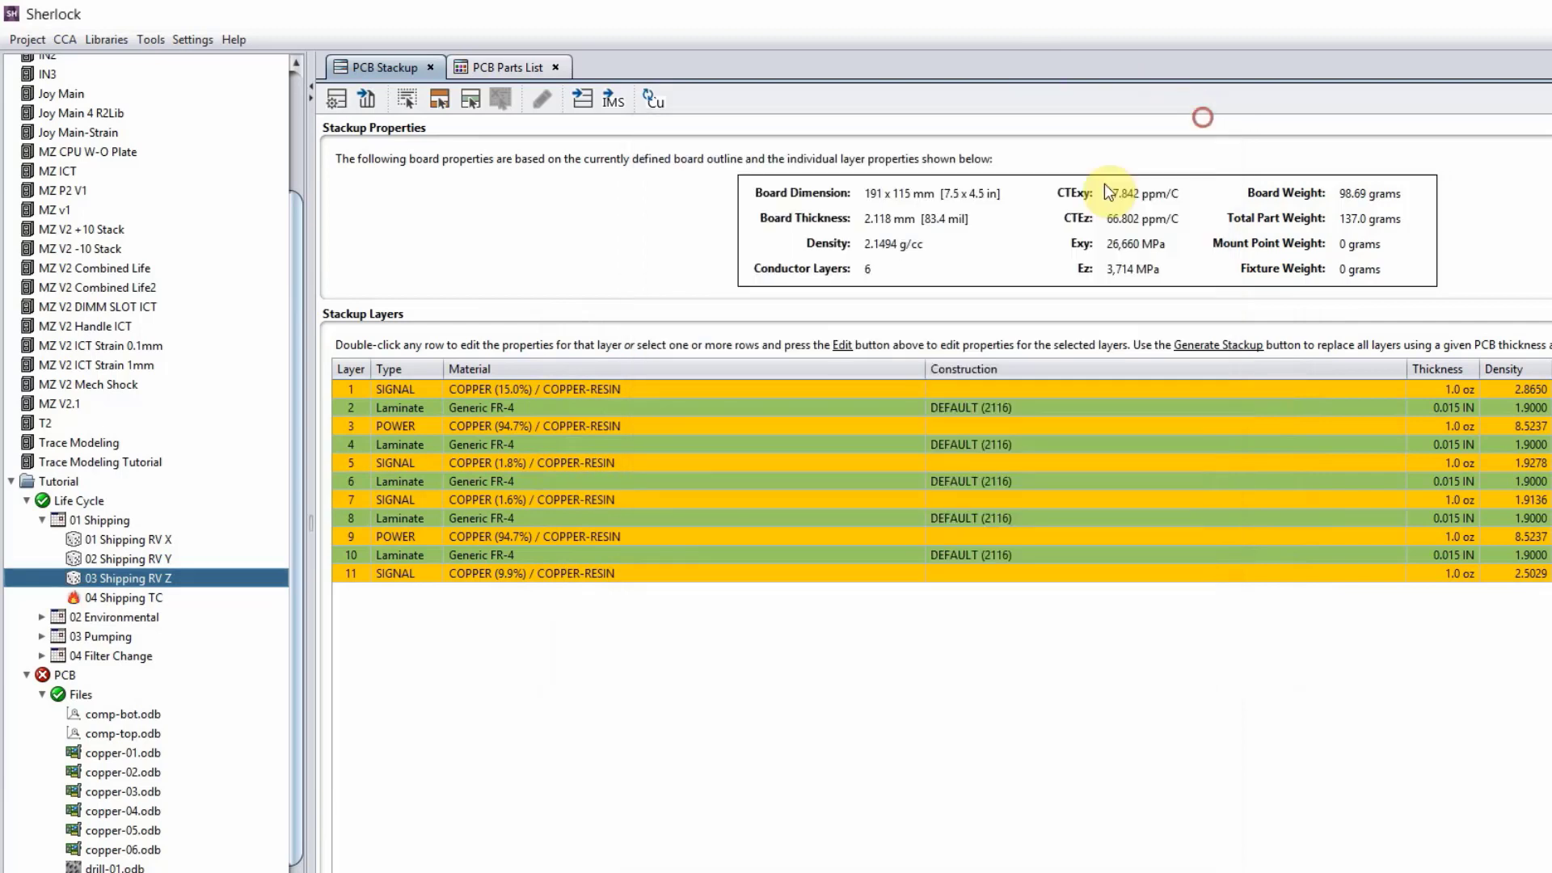
# Review the 04 Shipping TC thermal event without saving, and expand the 02 Environmental and 03 Pumping phases.
pyautogui.doubleClick(128, 599)
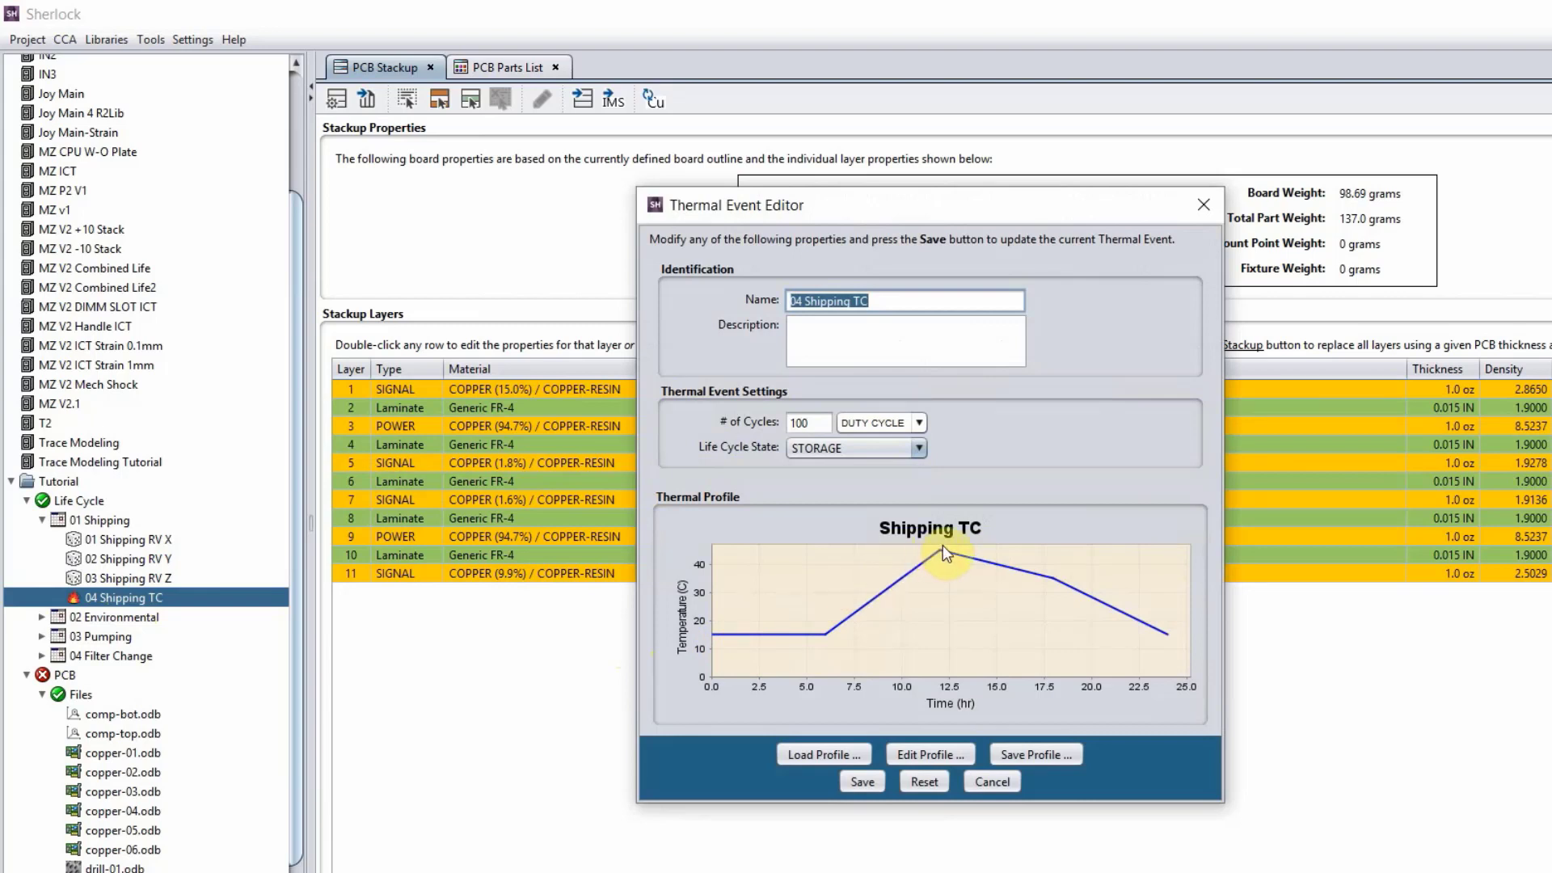
pyautogui.click(1015, 783)
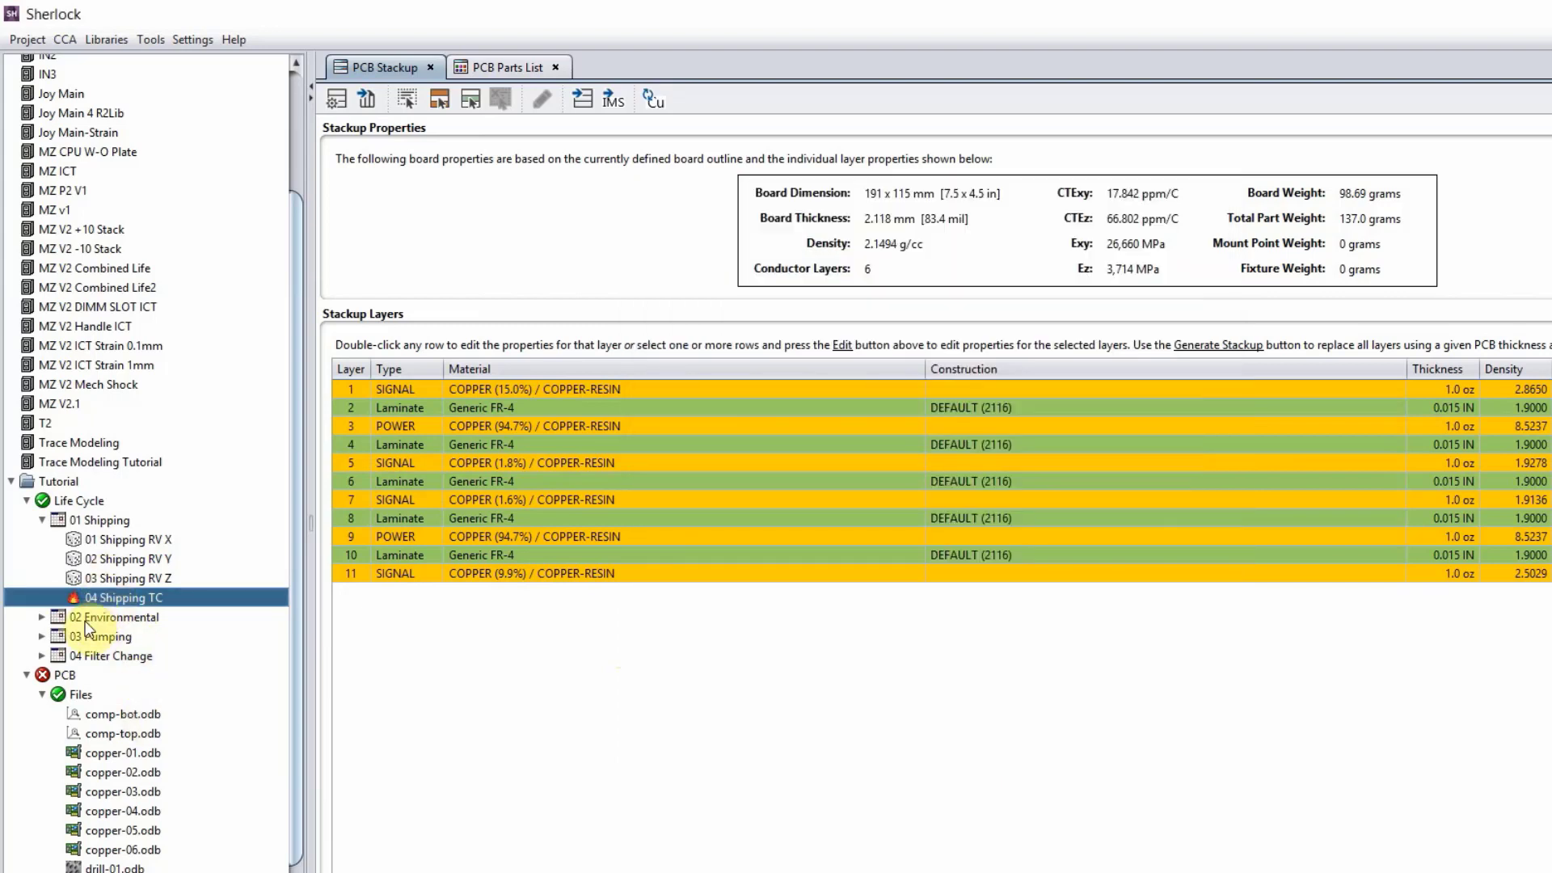
pyautogui.click(41, 617)
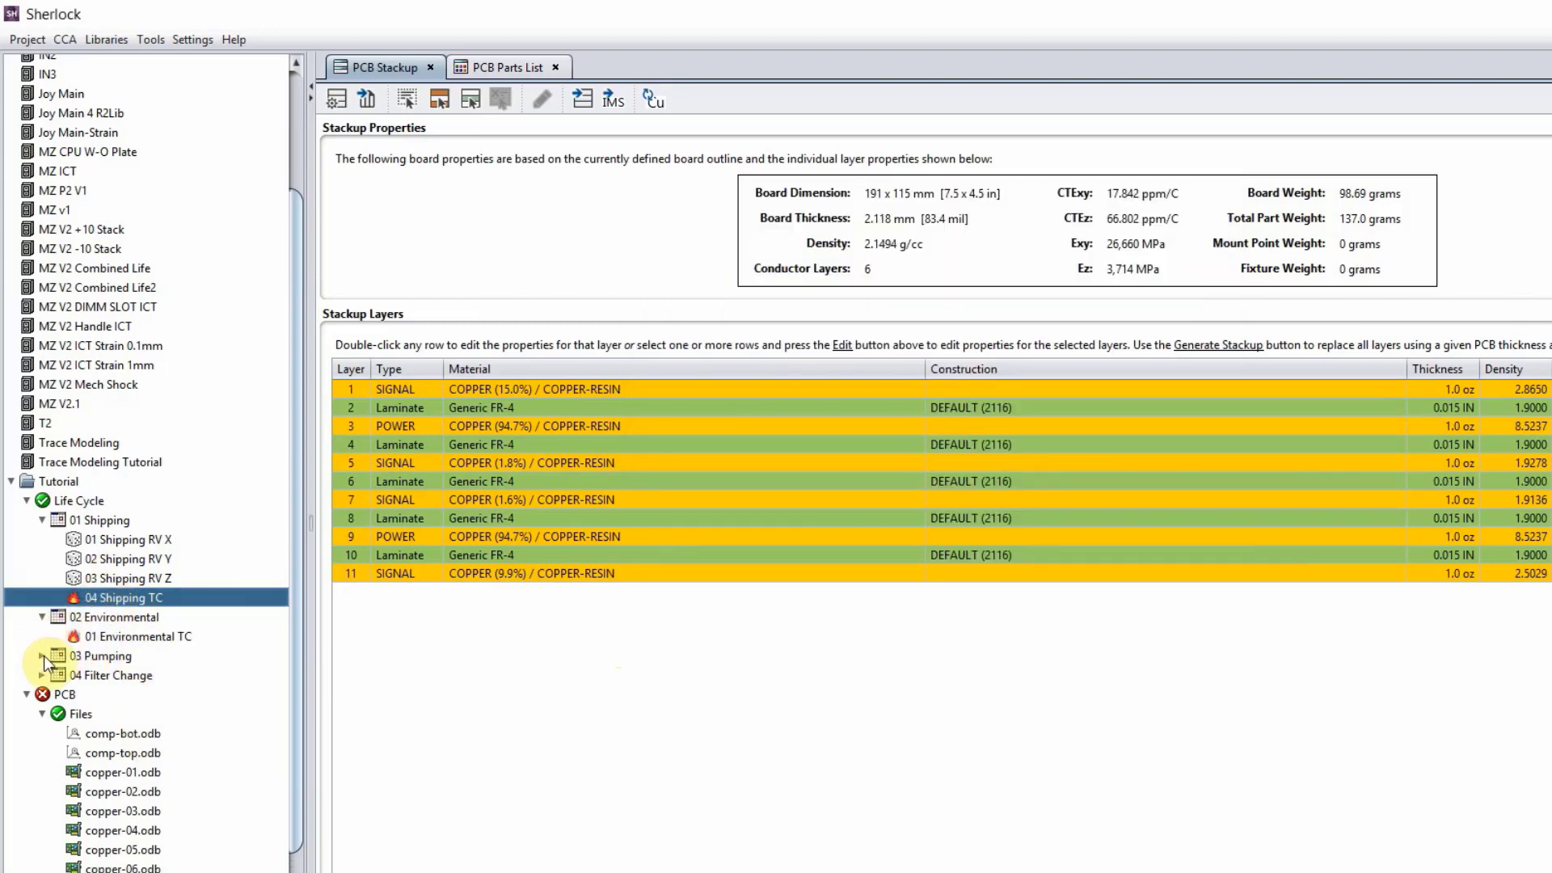
pyautogui.click(42, 656)
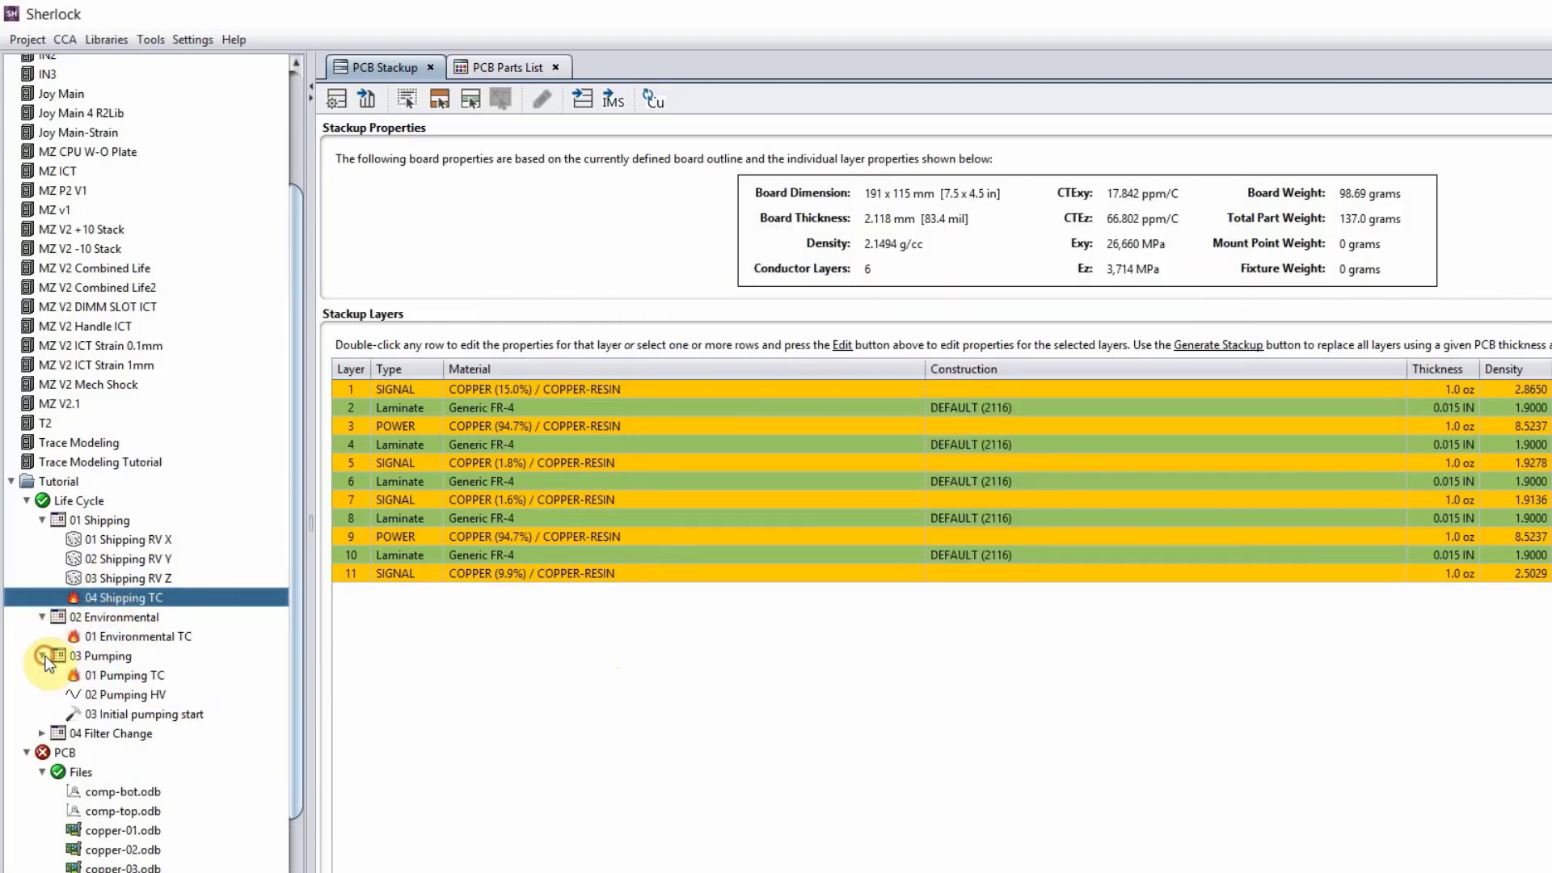
# Examine the 01 Pumping TC event and the steps of its thermal profile without saving changes.
pyautogui.doubleClick(112, 679)
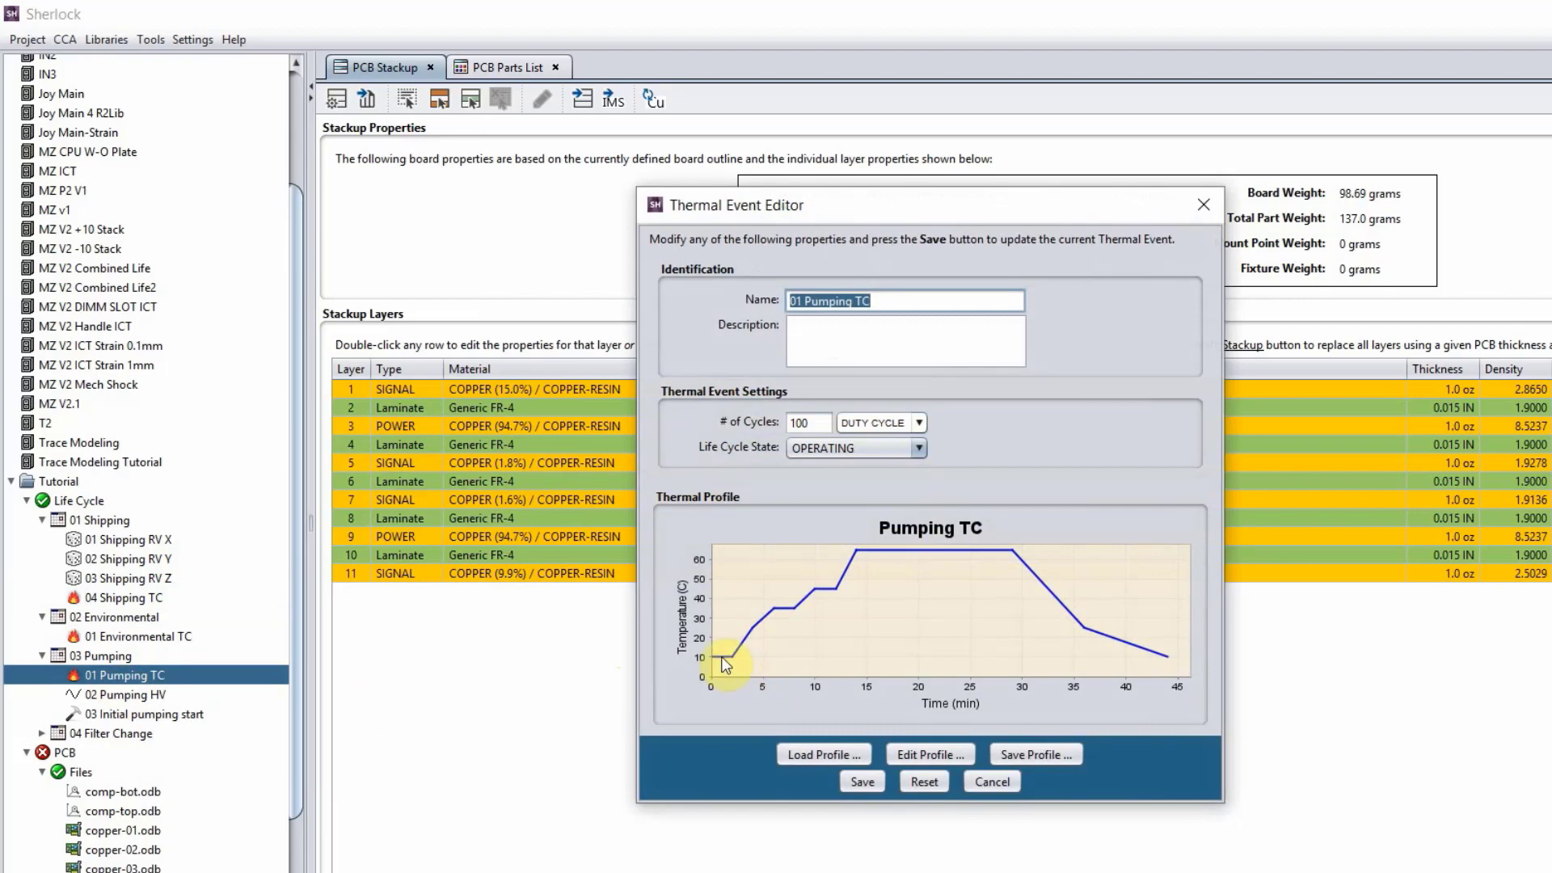
pyautogui.click(899, 754)
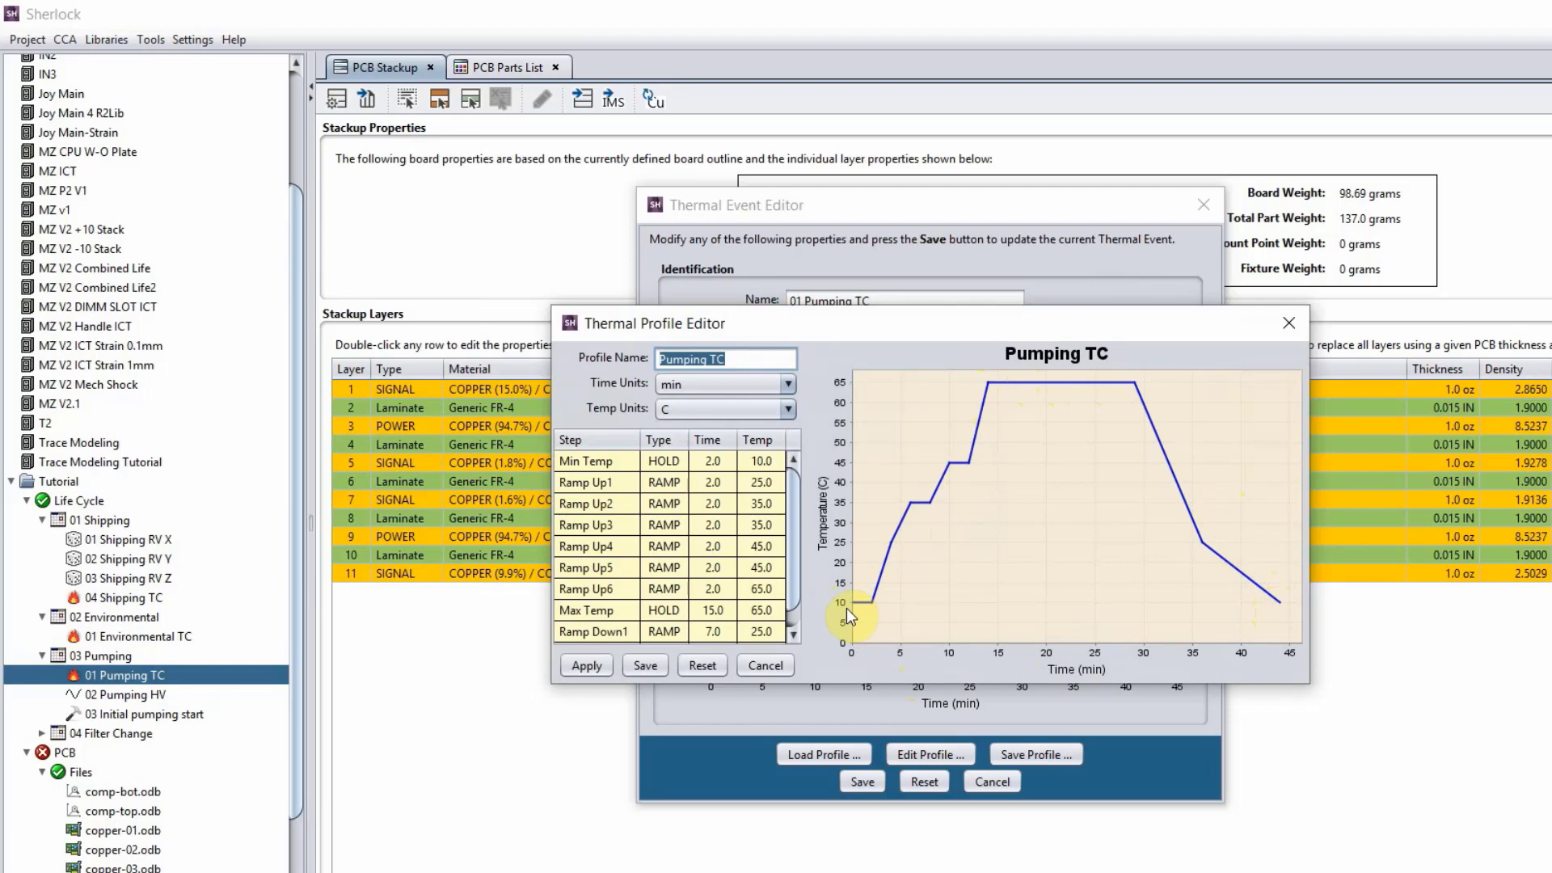
pyautogui.click(1295, 316)
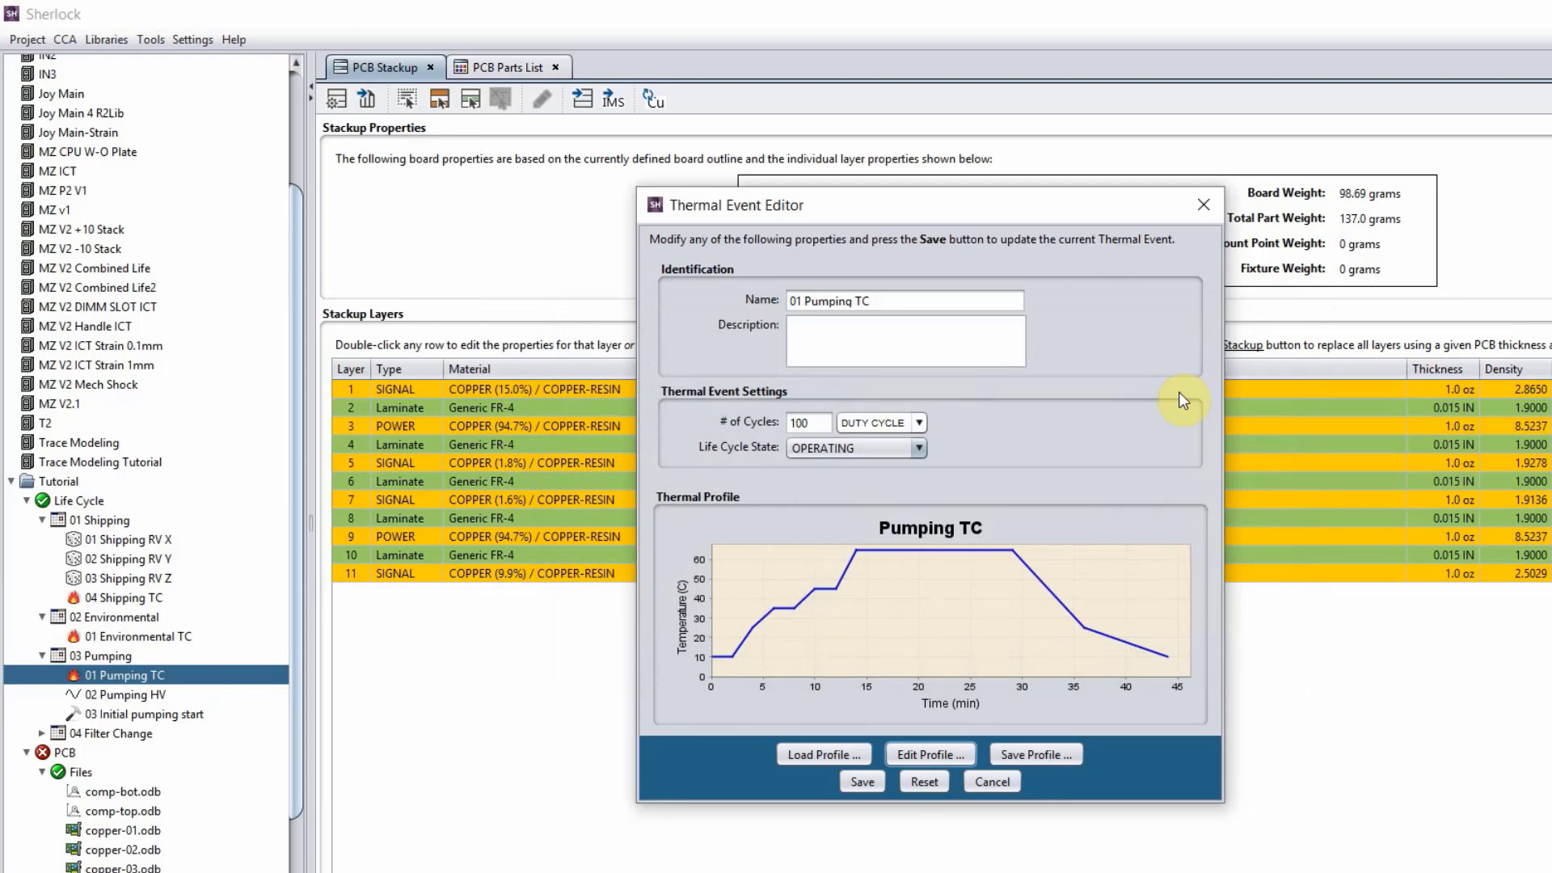
pyautogui.click(1210, 216)
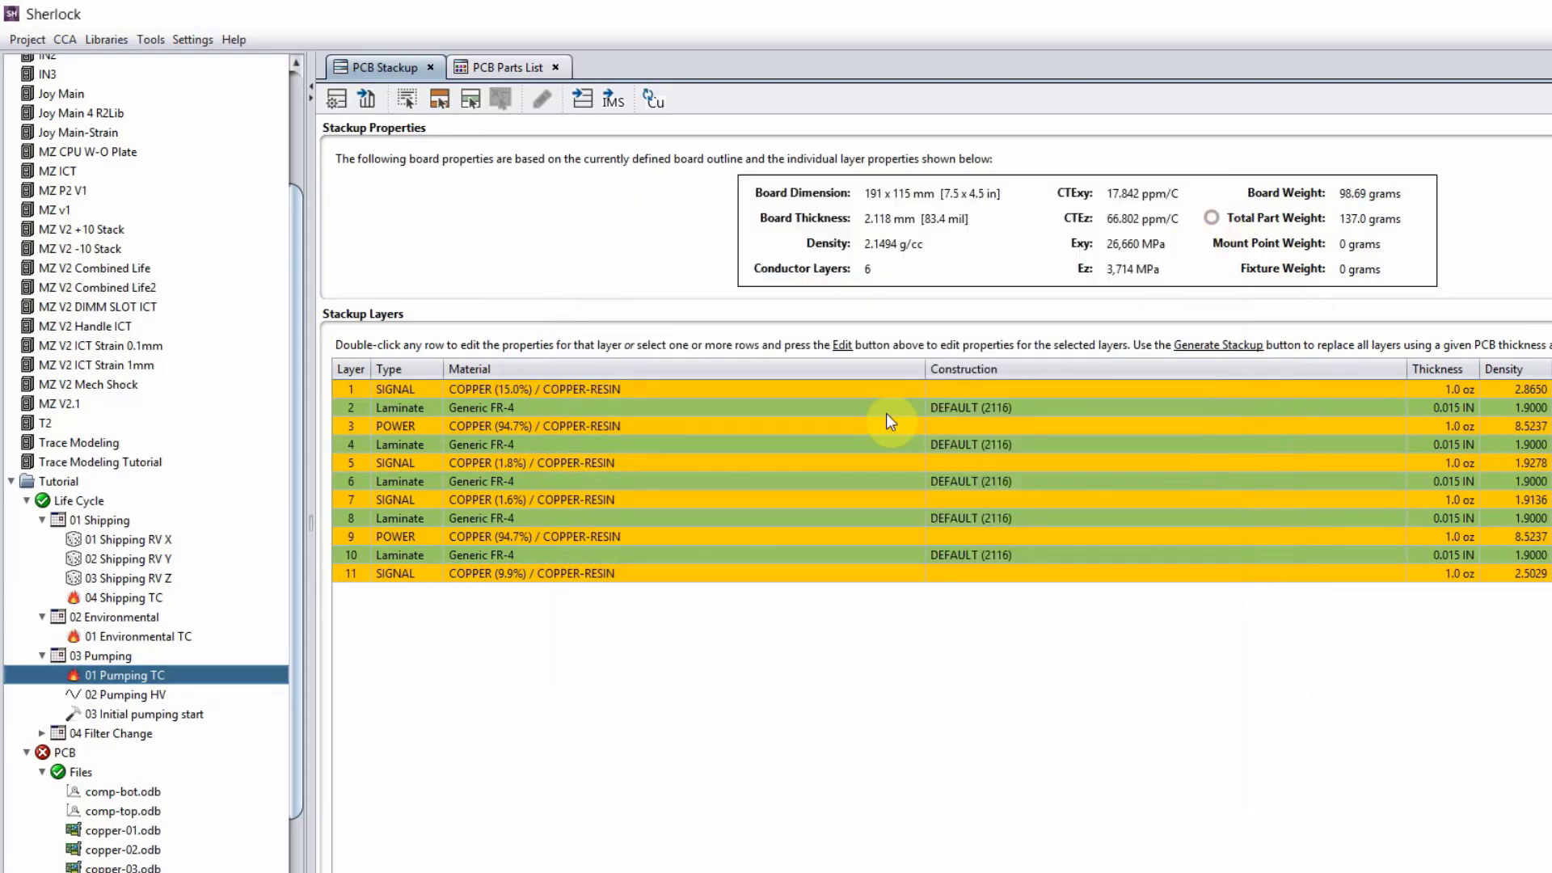
# Change the pulse shape of the 03 Initial pumping start event's Pump Start shock profile to Haversine and apply it.
pyautogui.doubleClick(165, 713)
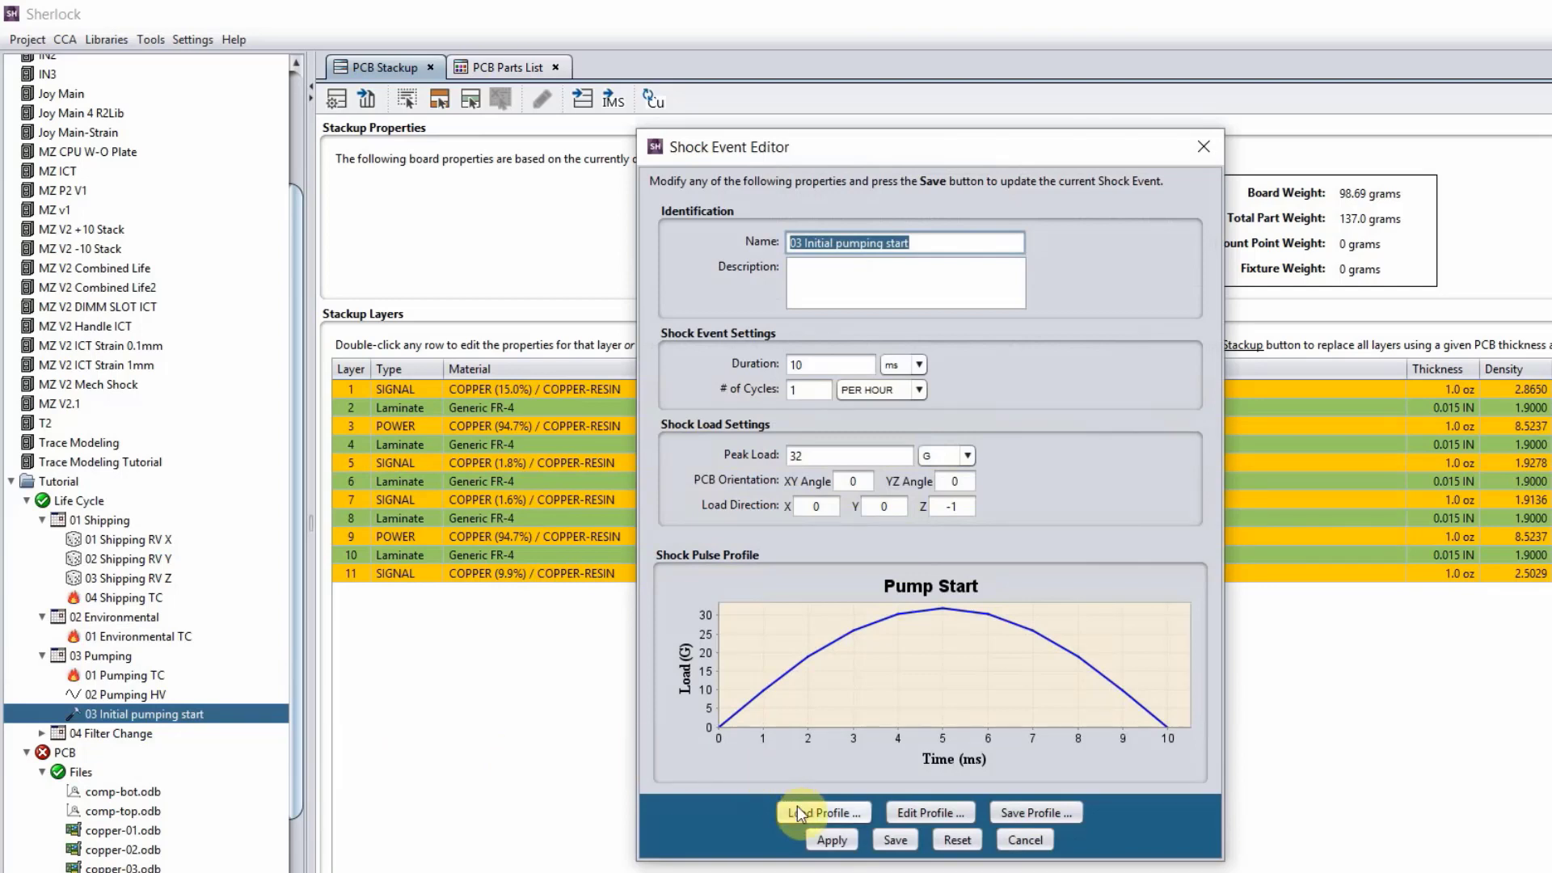
pyautogui.click(916, 817)
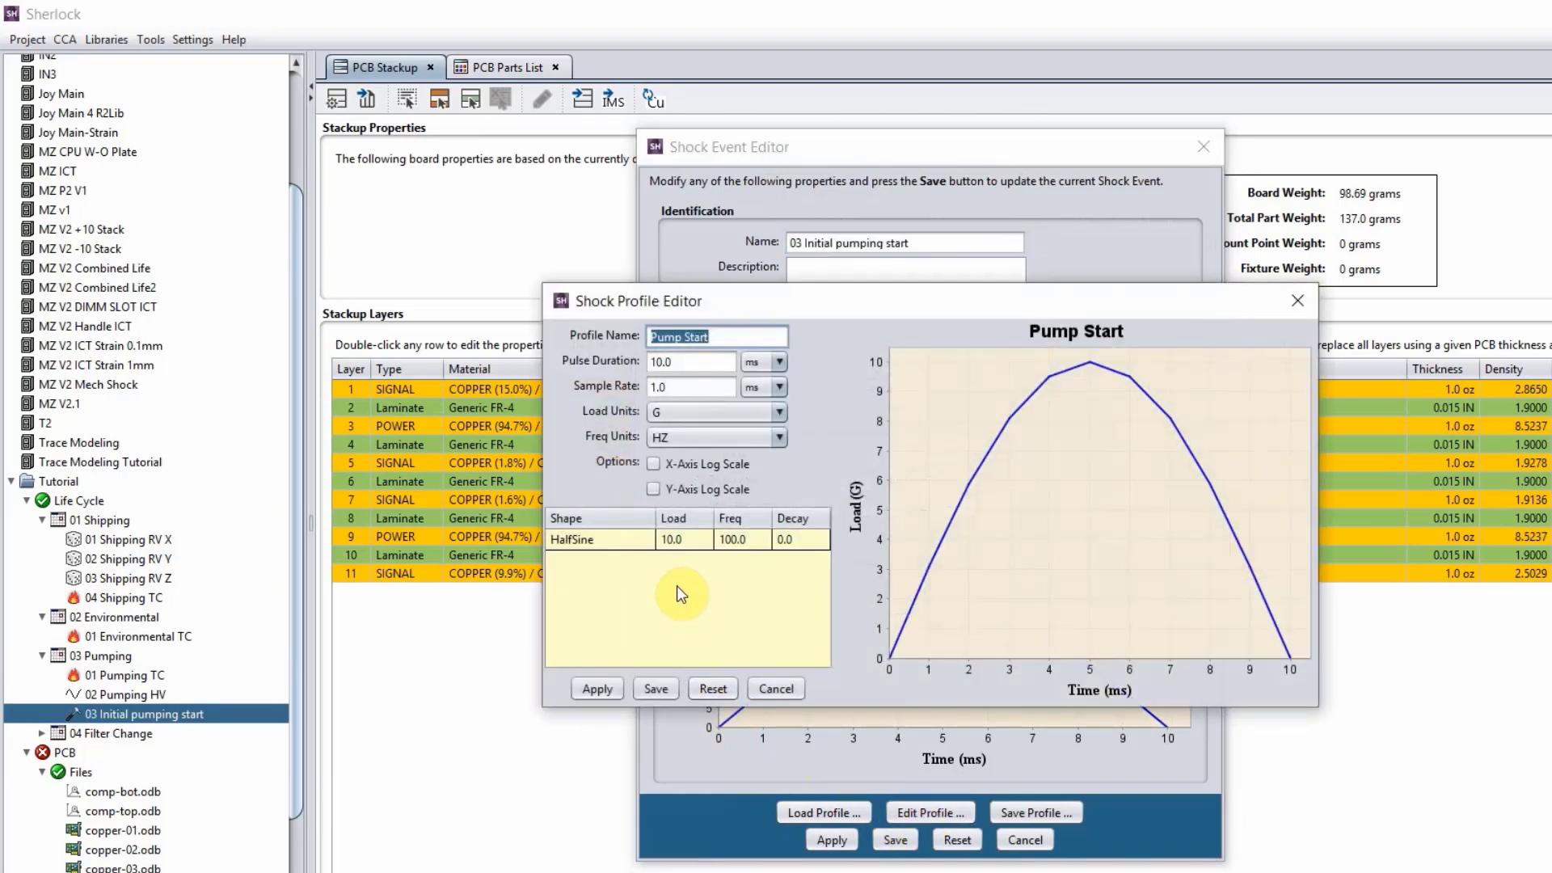
pyautogui.click(627, 540)
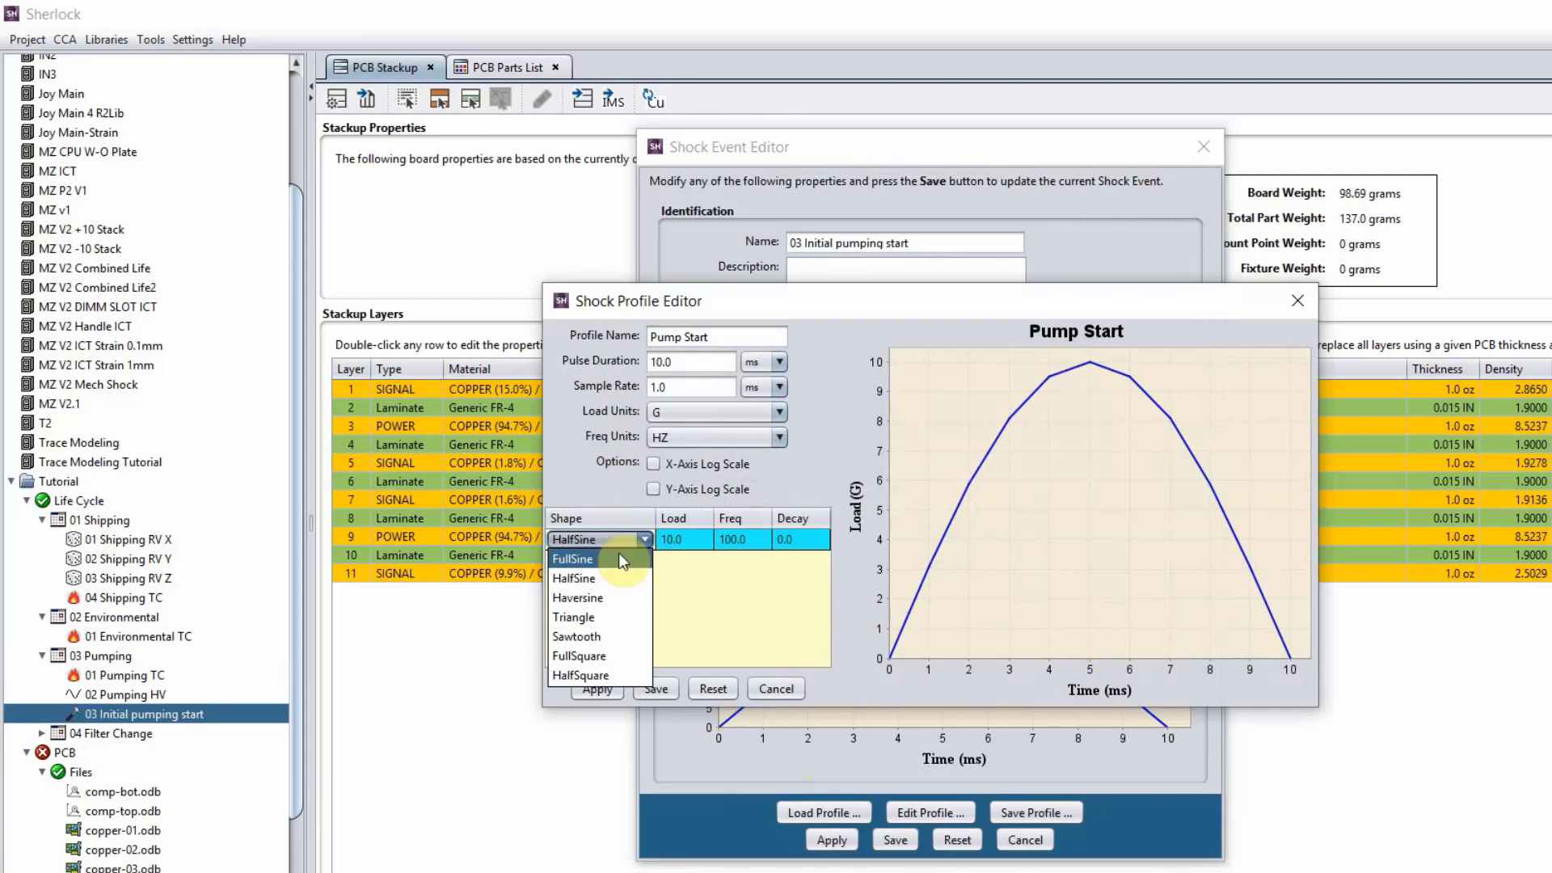
pyautogui.click(612, 599)
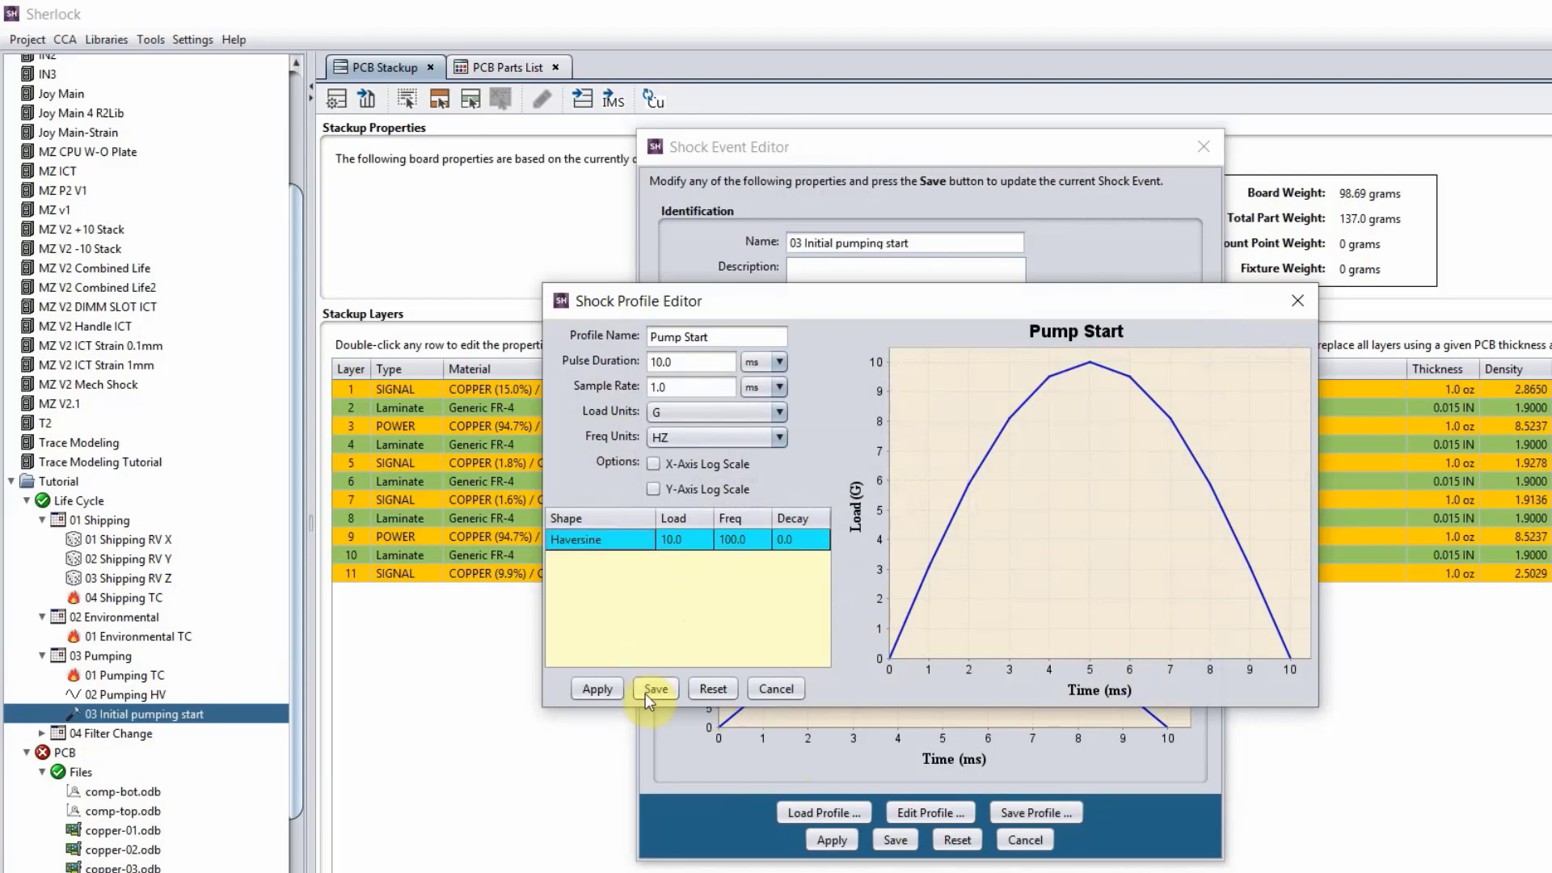
pyautogui.click(616, 689)
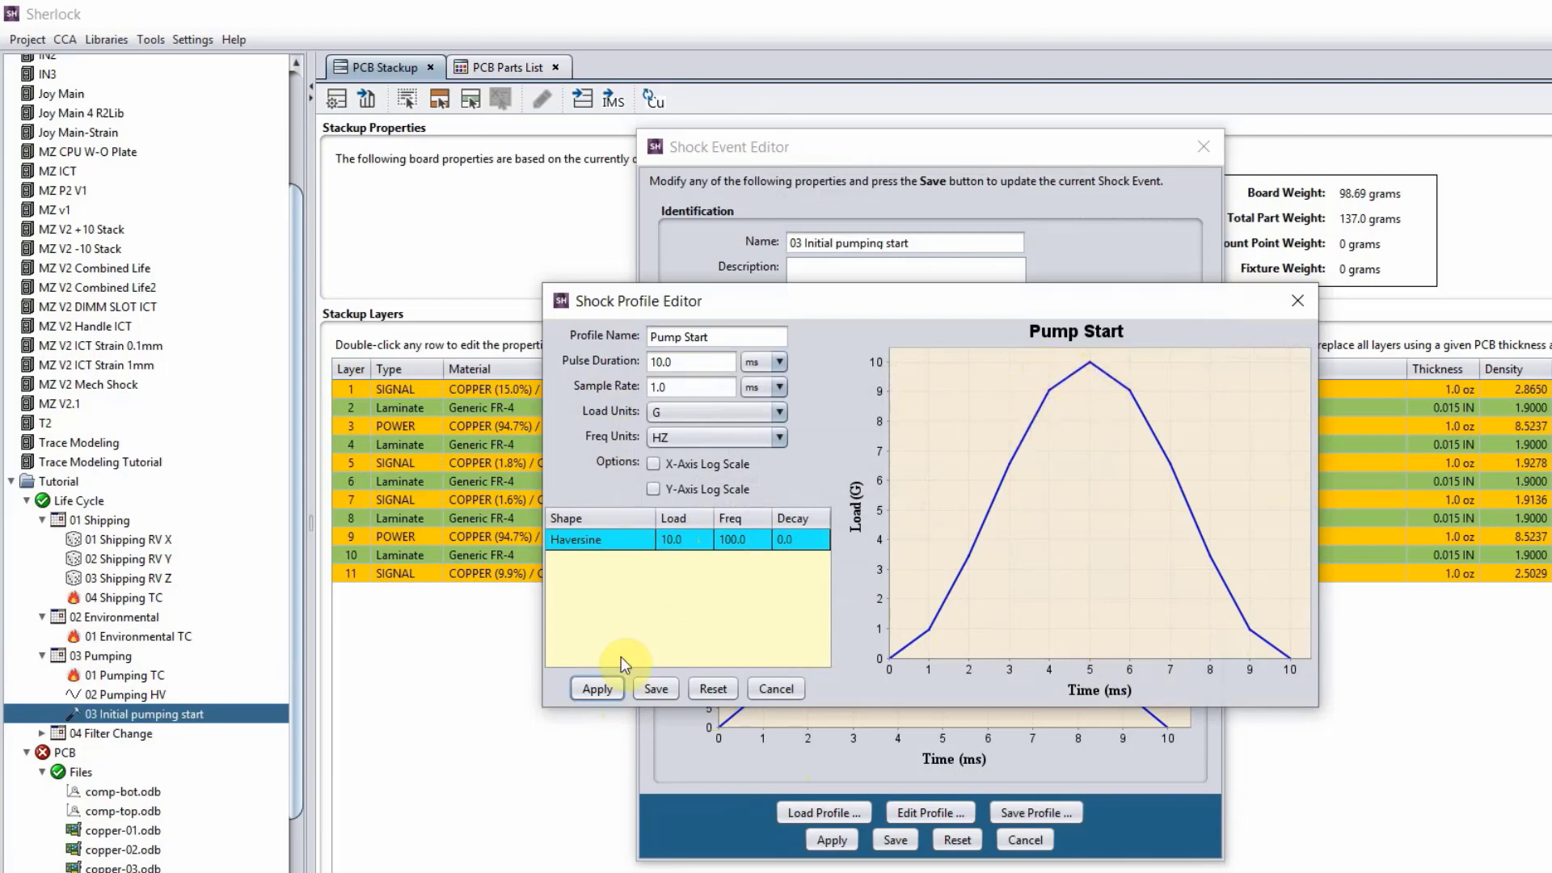
# Try the Sawtooth pulse shape on the Pump Start shock profile, apply it to the plot, and discard the profile changes.
pyautogui.click(632, 546)
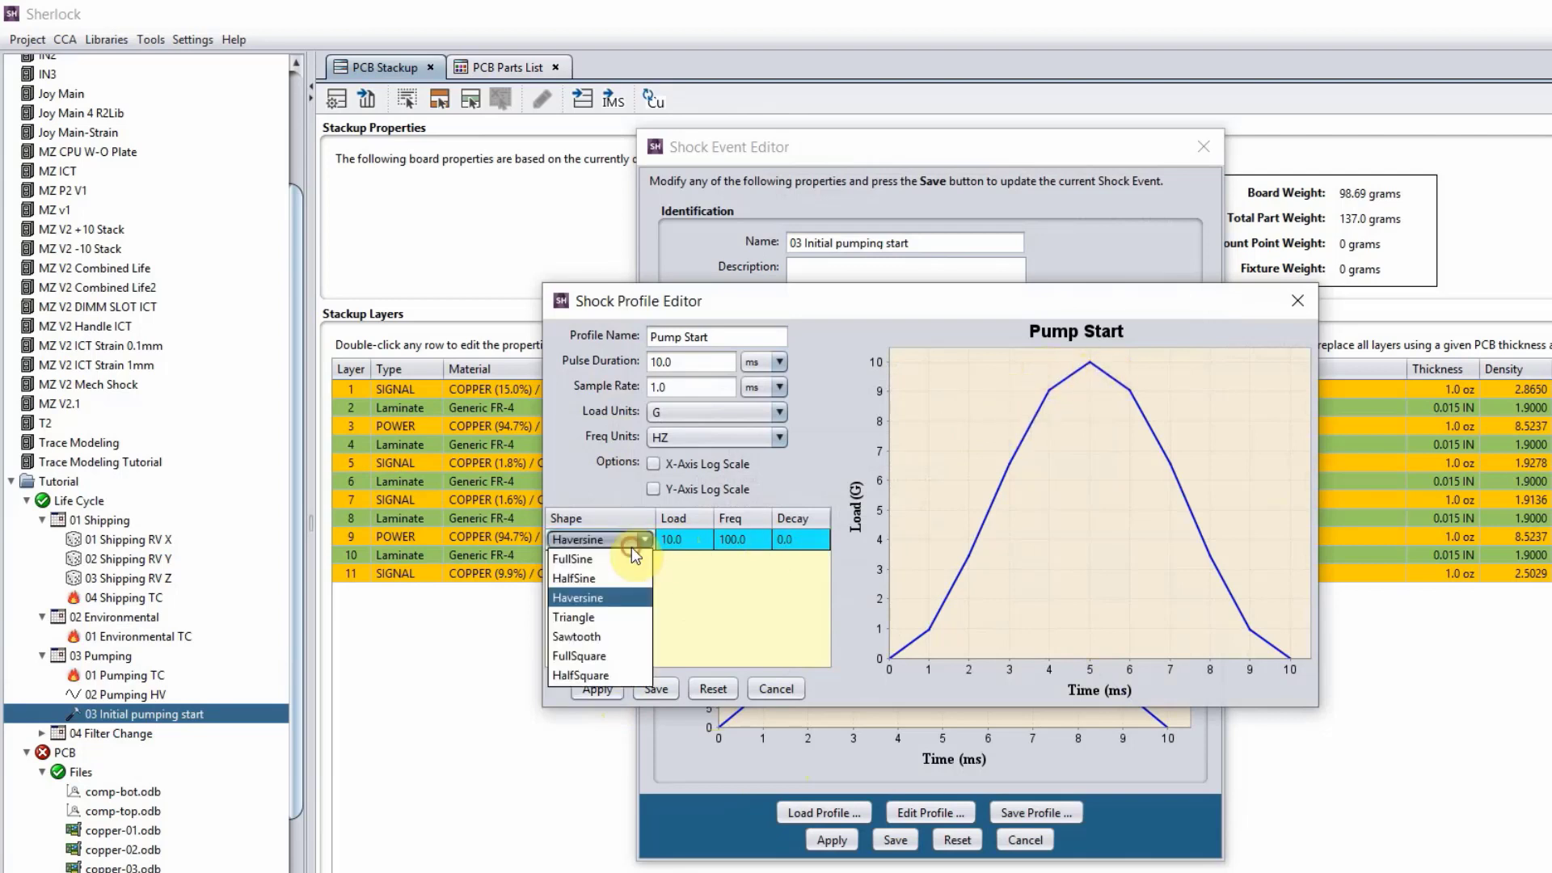
pyautogui.click(607, 637)
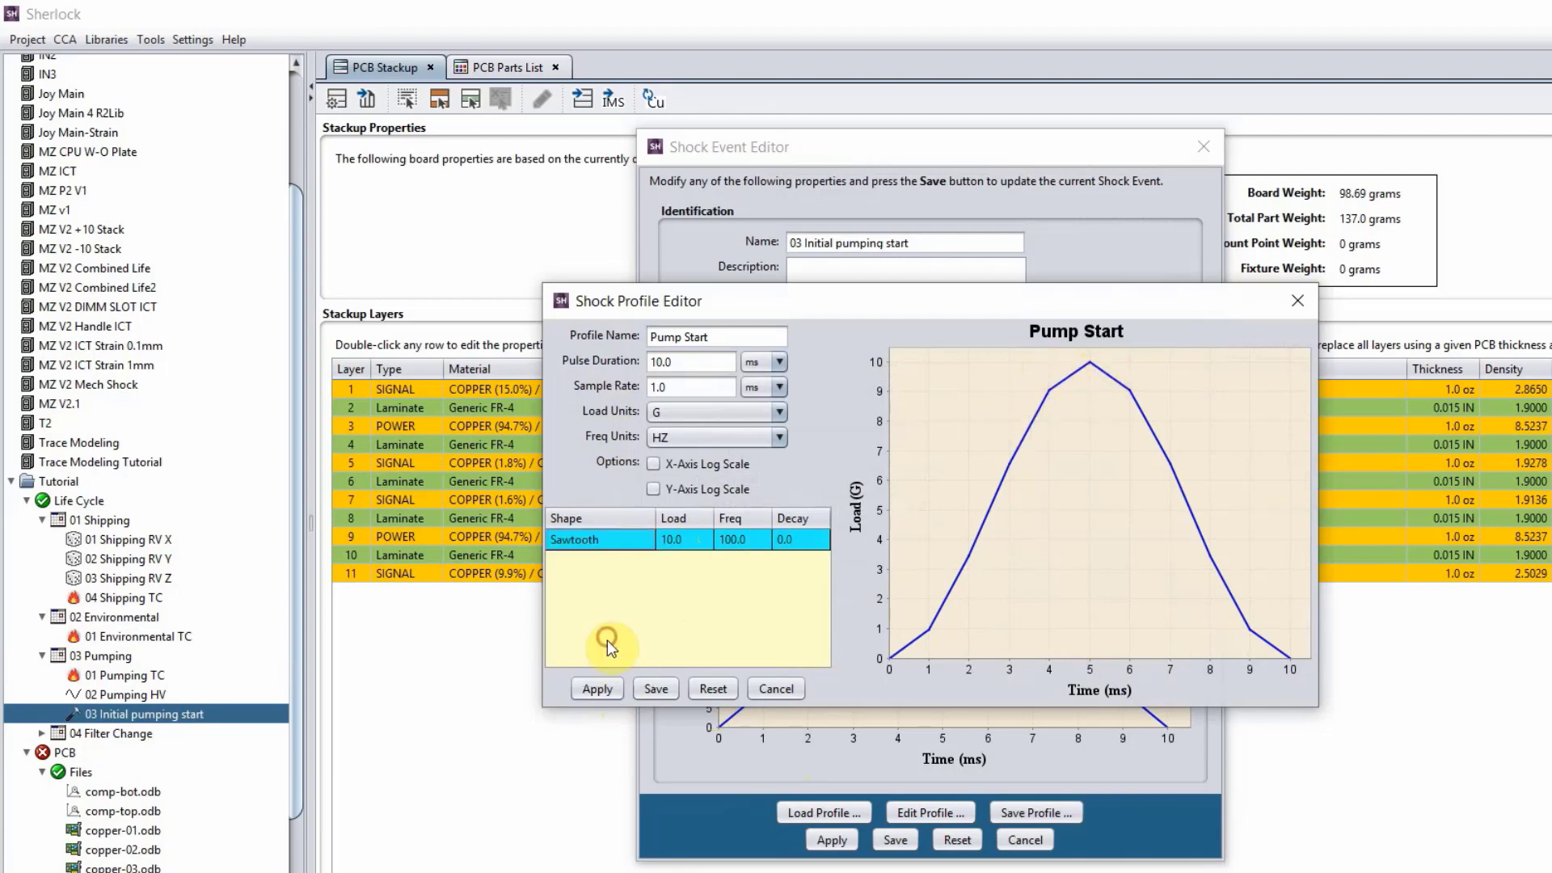
pyautogui.click(598, 691)
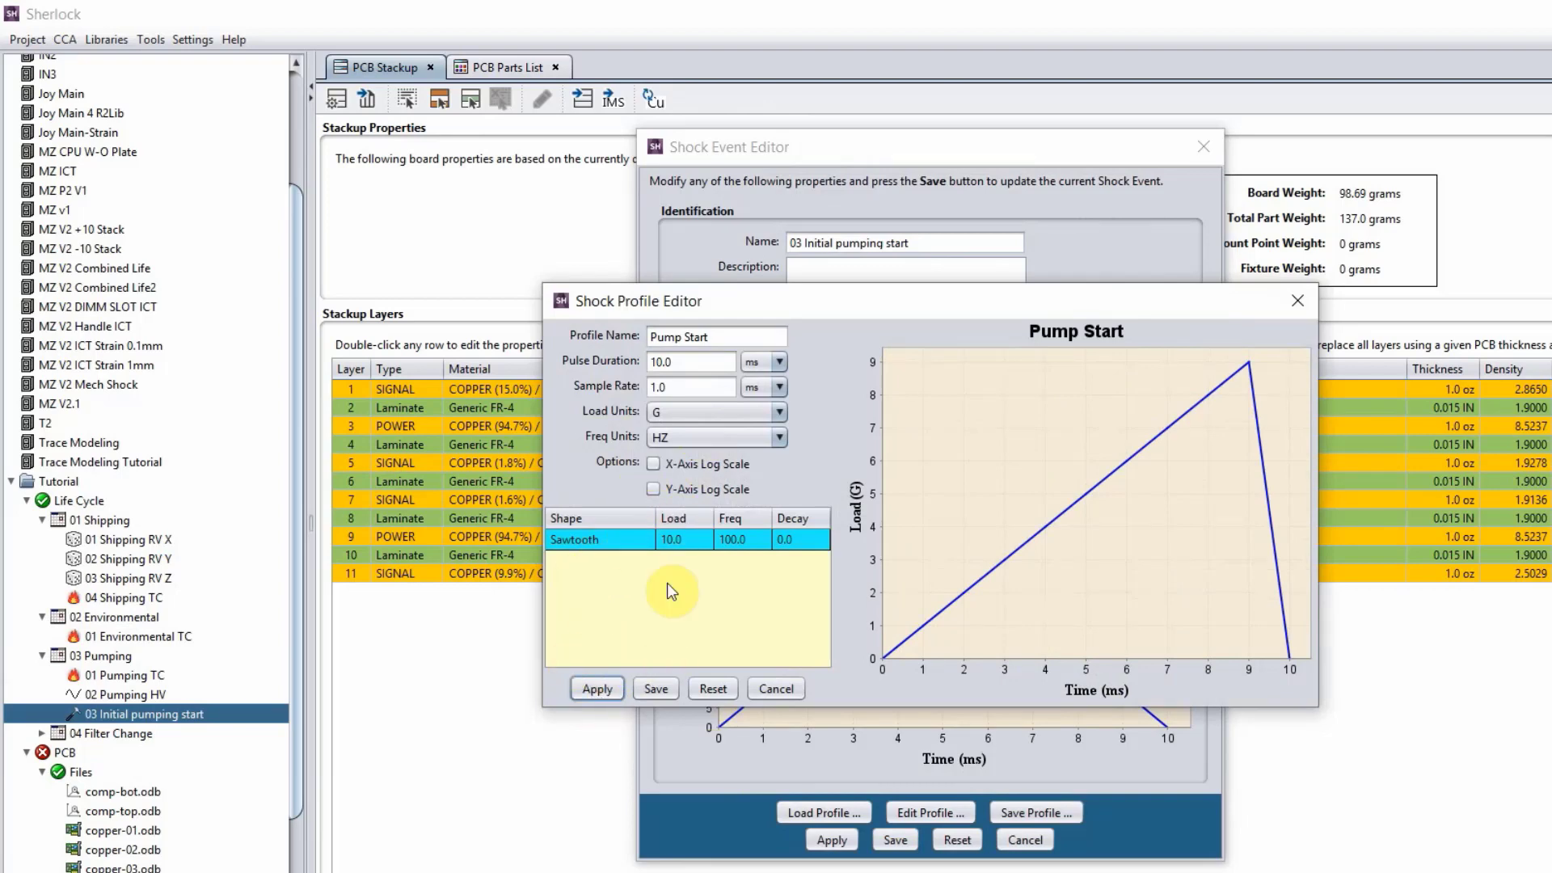
pyautogui.click(776, 689)
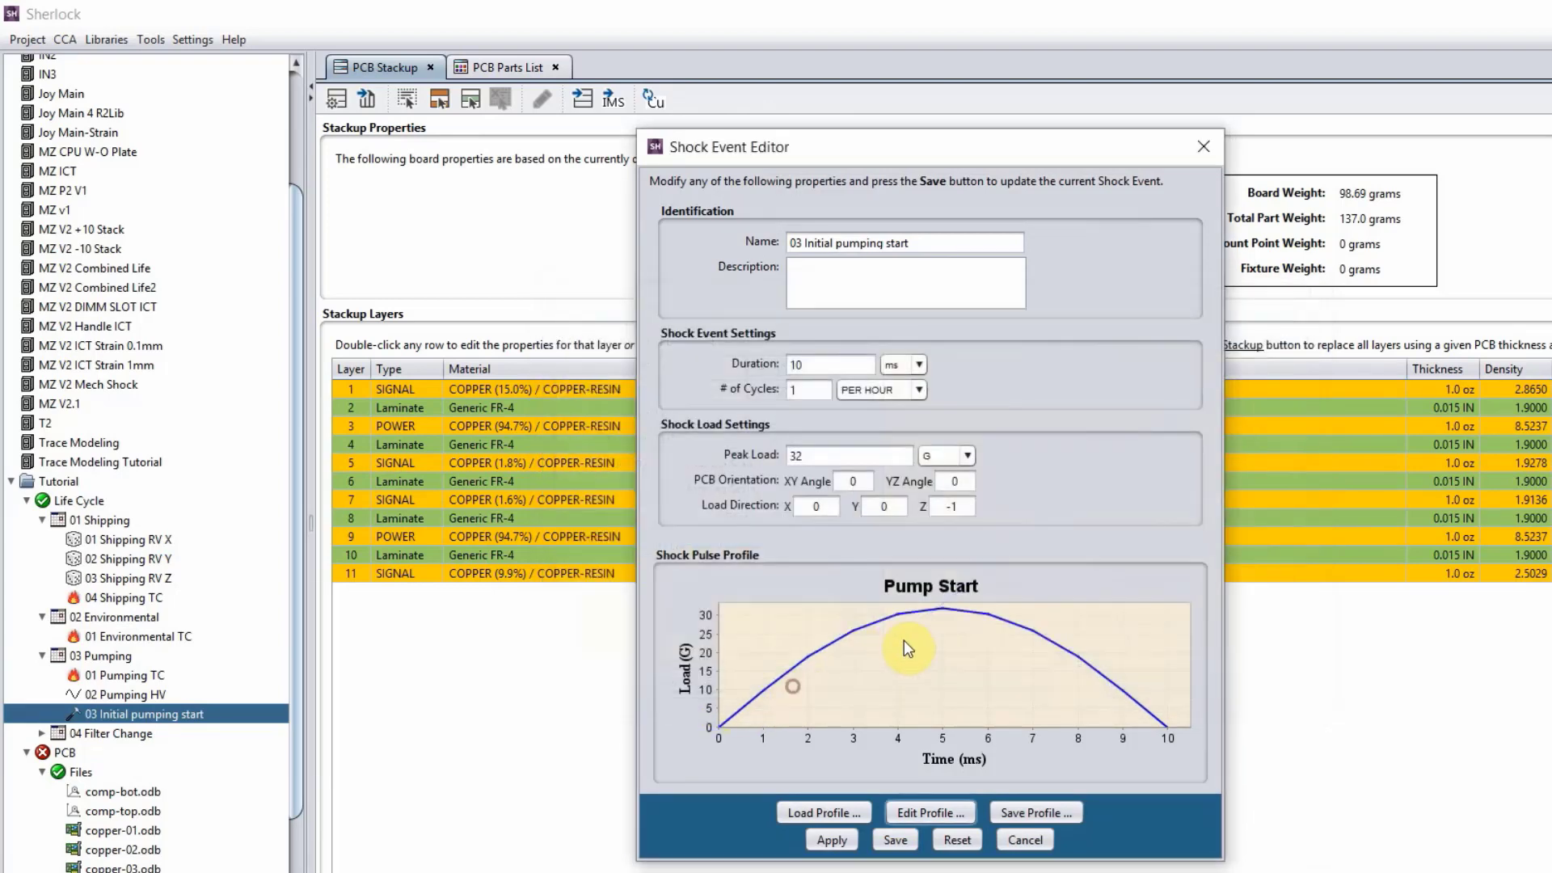
# Check the duration, number of cycles and peak load of the 03 Initial pumping start event and close its editor without saving.
pyautogui.doubleClick(825, 371)
pyautogui.doubleClick(822, 391)
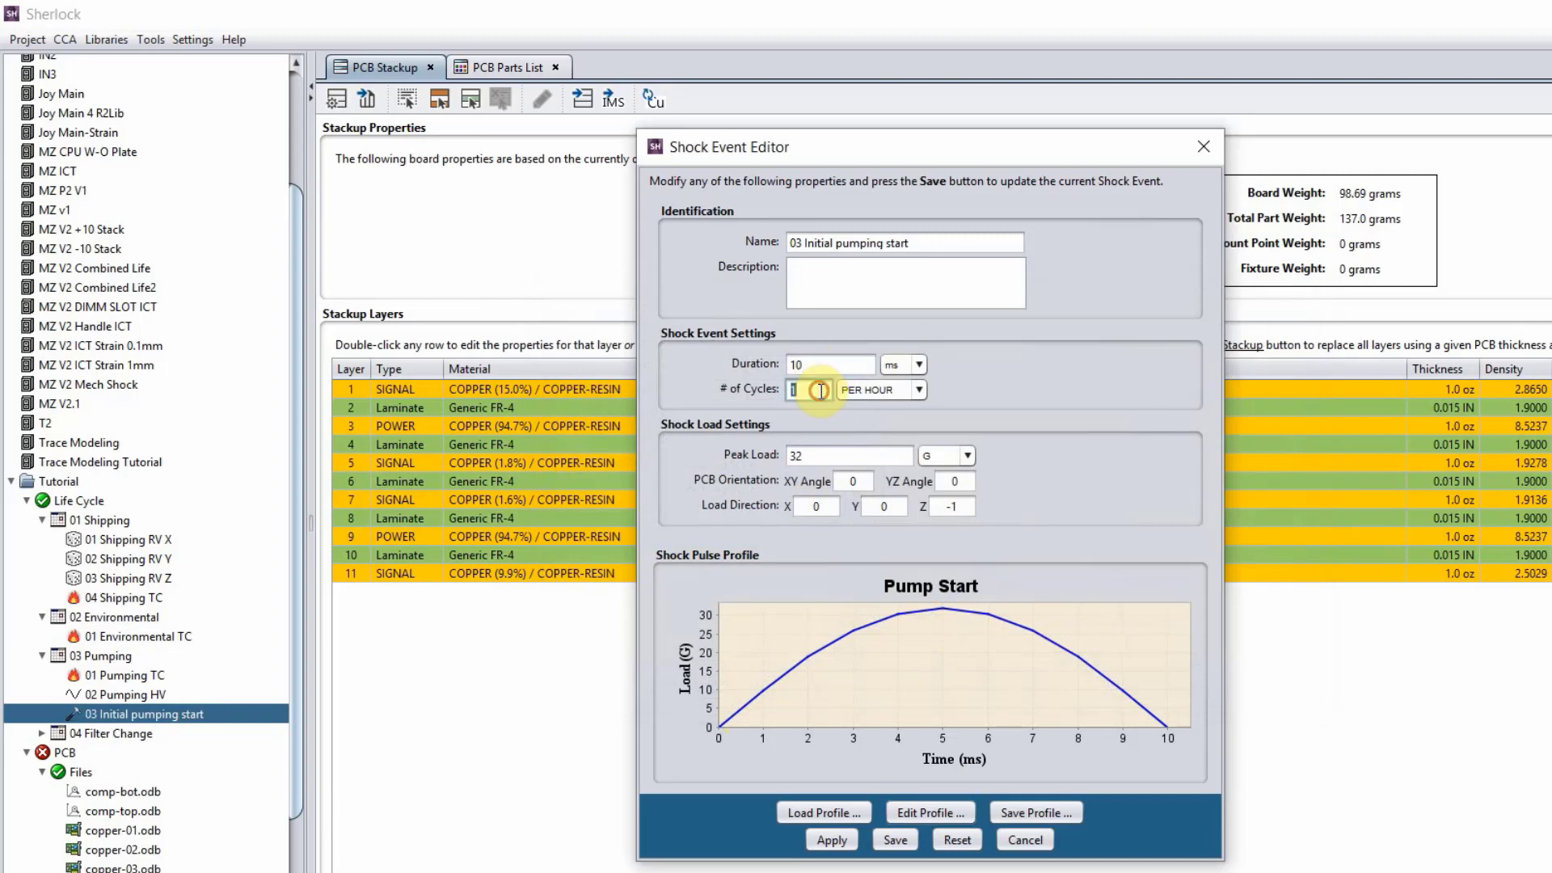
pyautogui.doubleClick(830, 458)
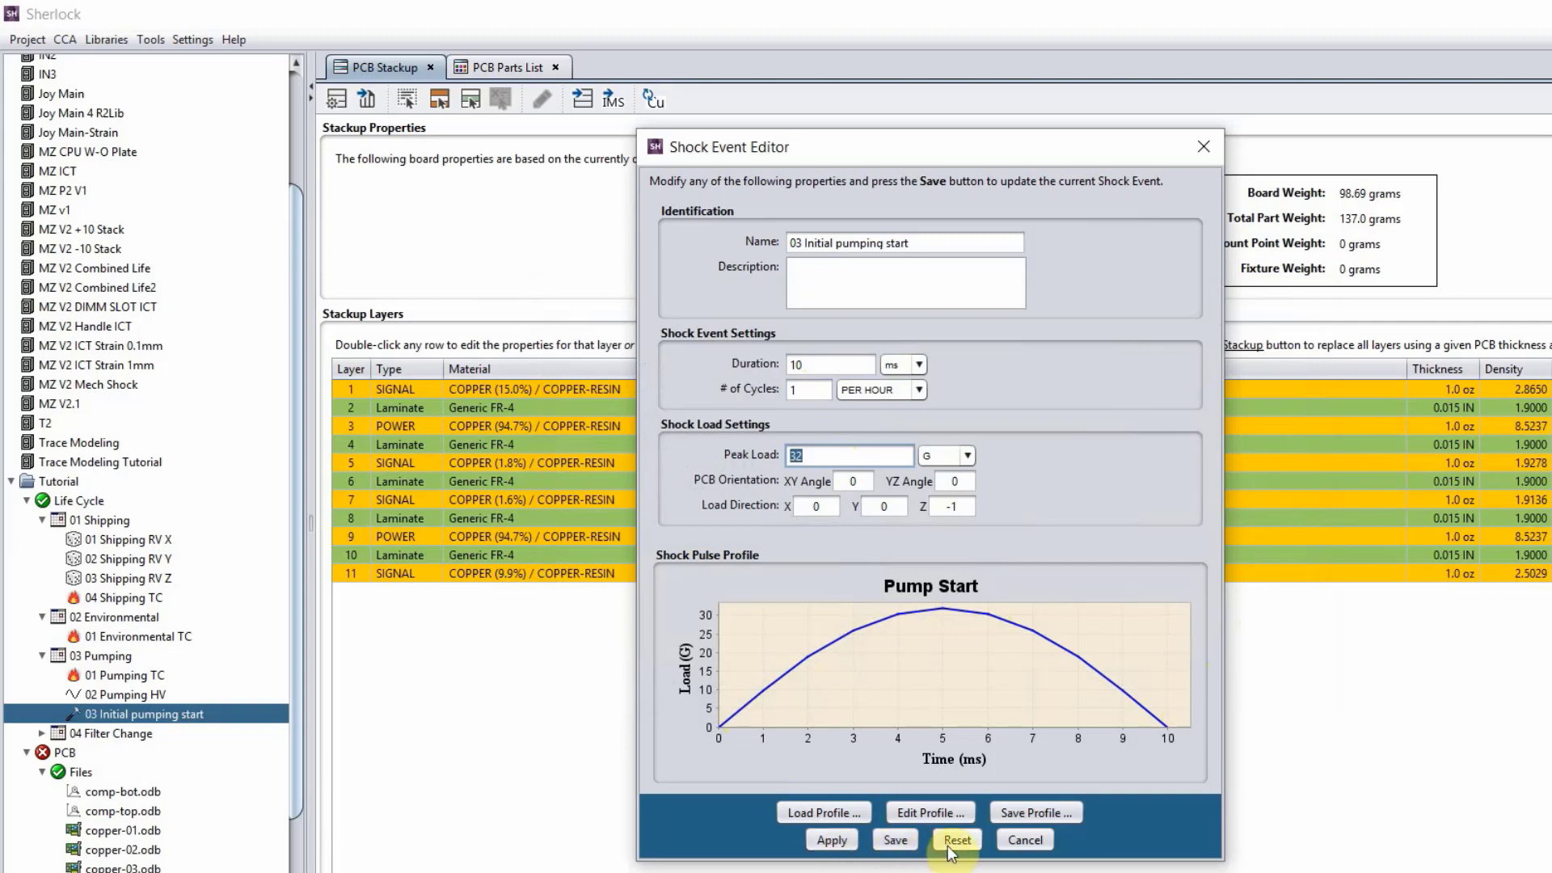
pyautogui.click(1023, 841)
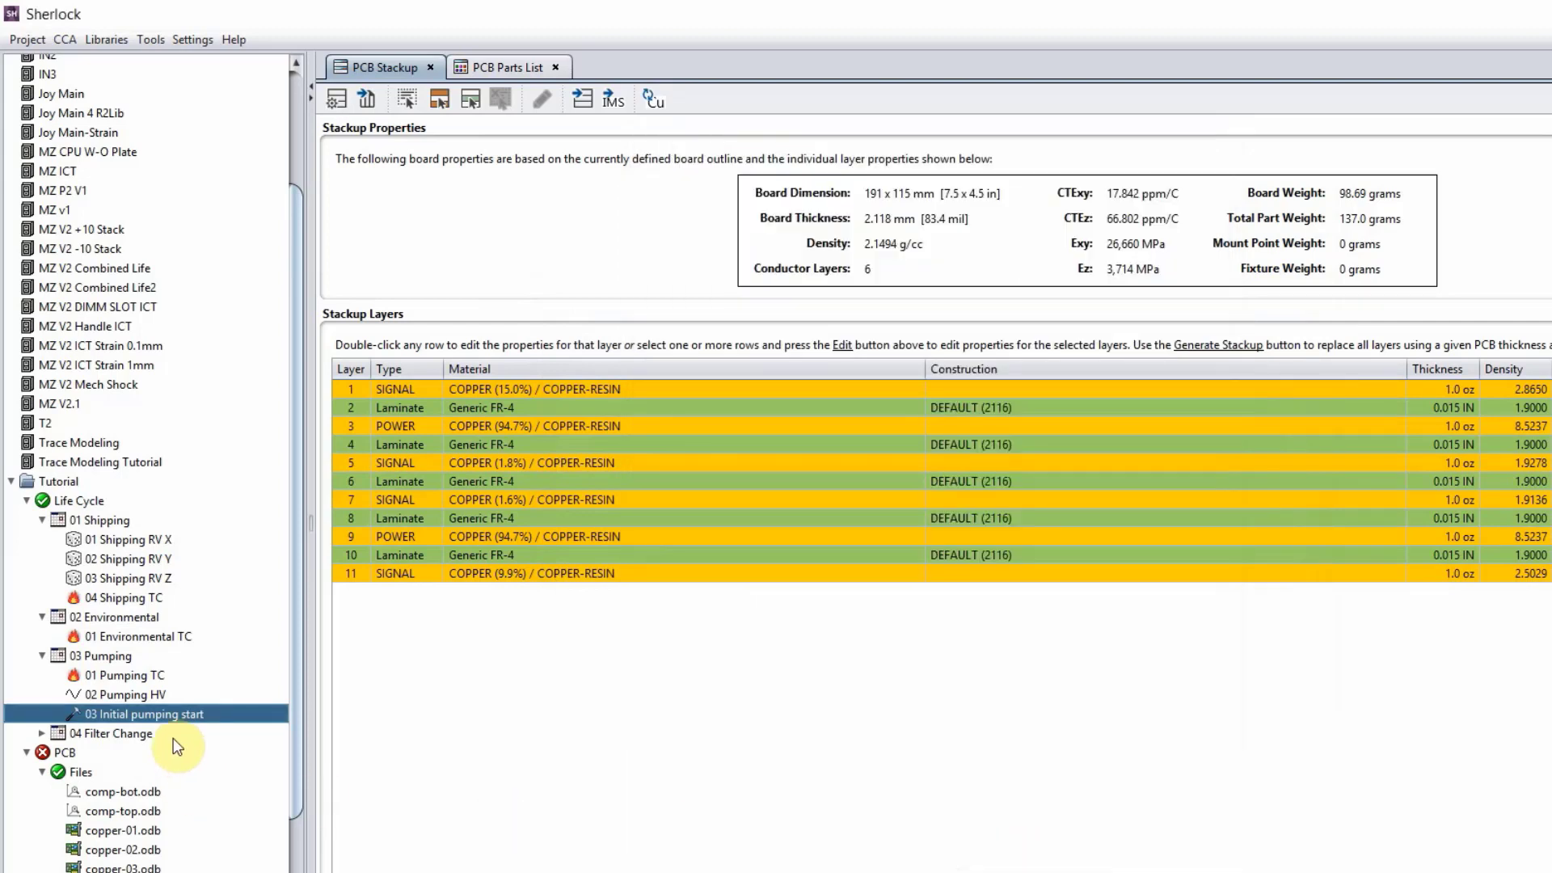
# Review the Tutorial life cycle's reliability goals, including the reliability metric types and service life units, and close the editor without saving.
pyautogui.rightClick(93, 501)
pyautogui.click(123, 512)
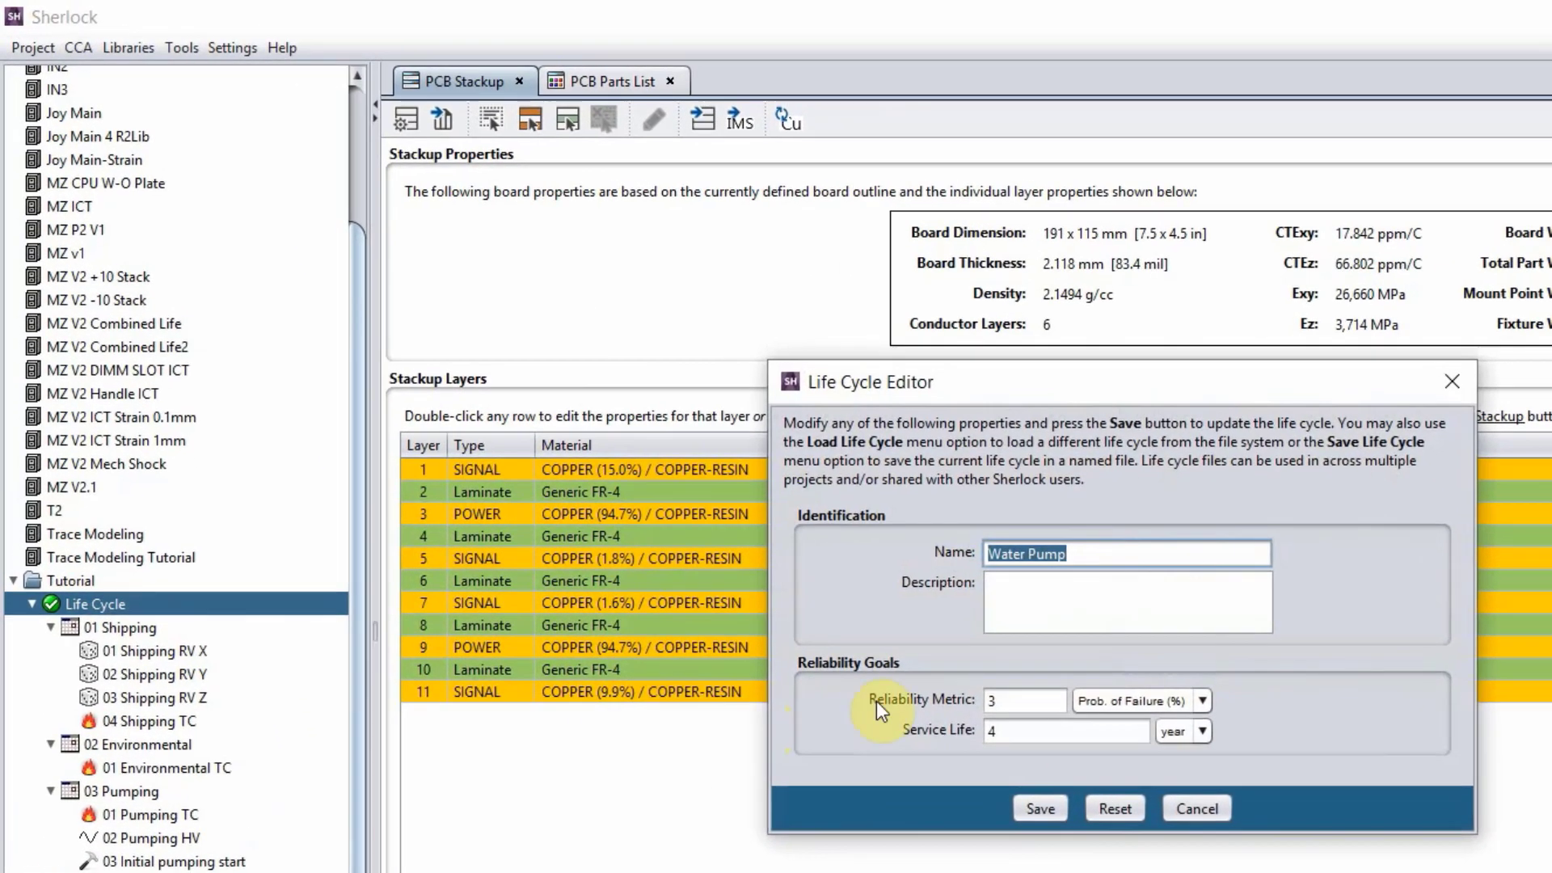
pyautogui.click(1025, 704)
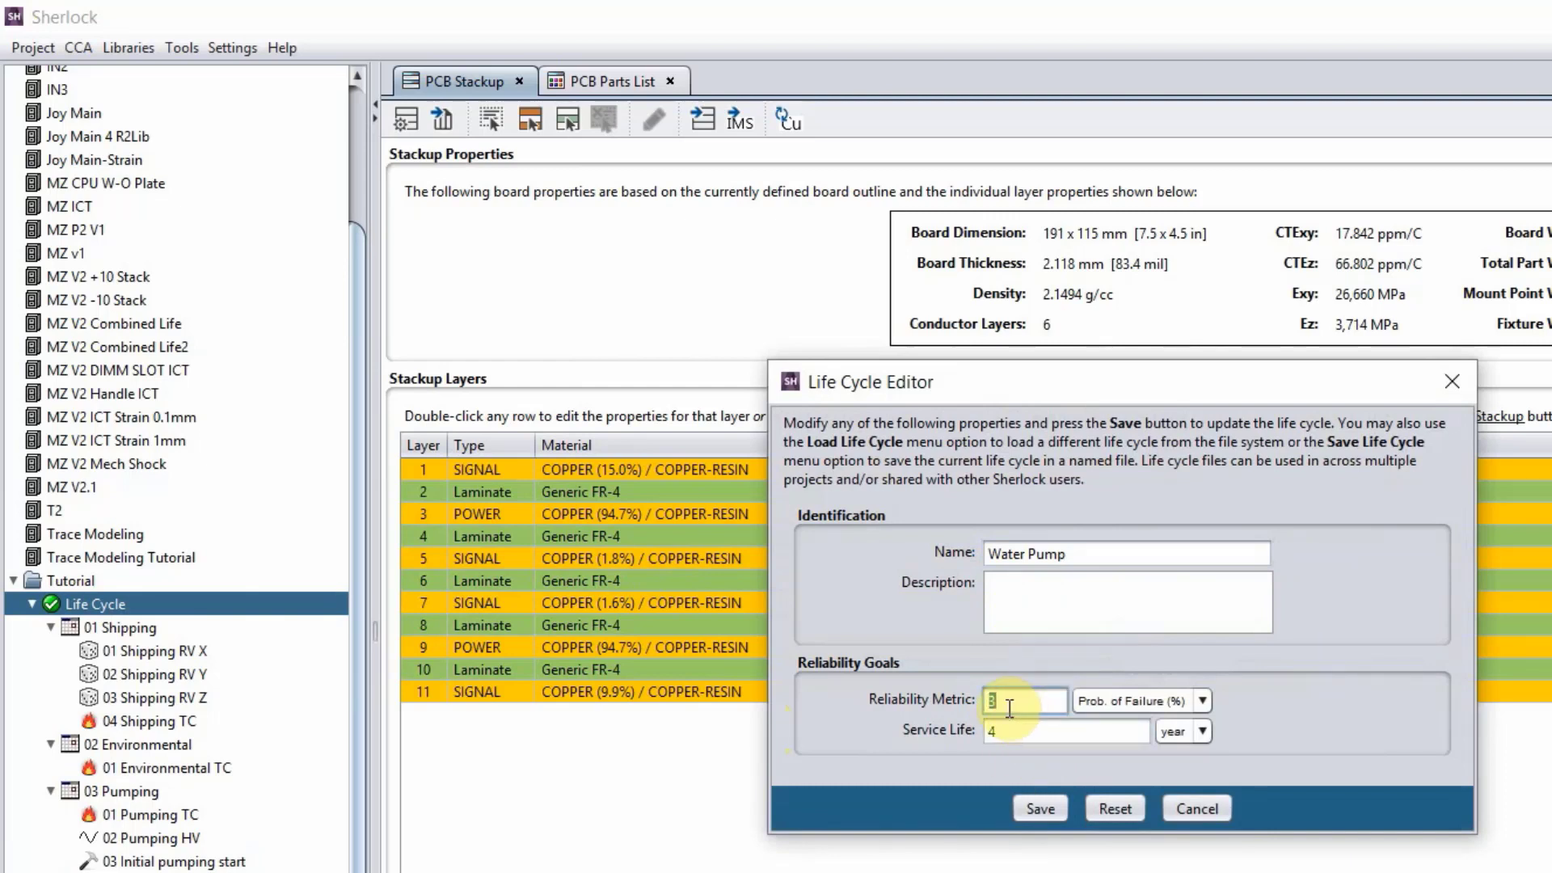
pyautogui.click(1203, 705)
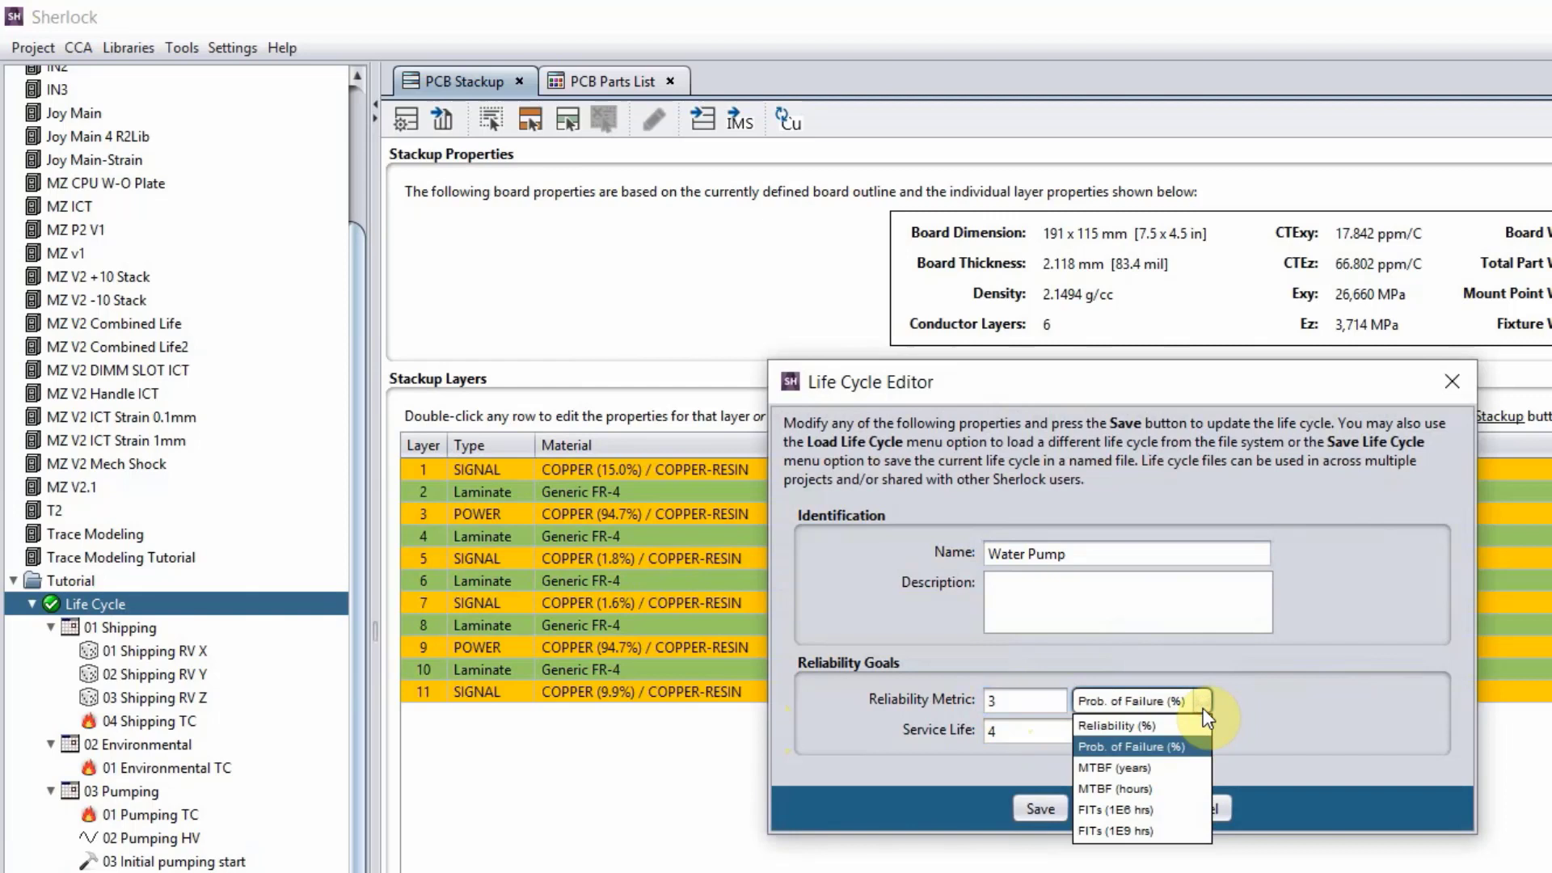
pyautogui.click(1236, 706)
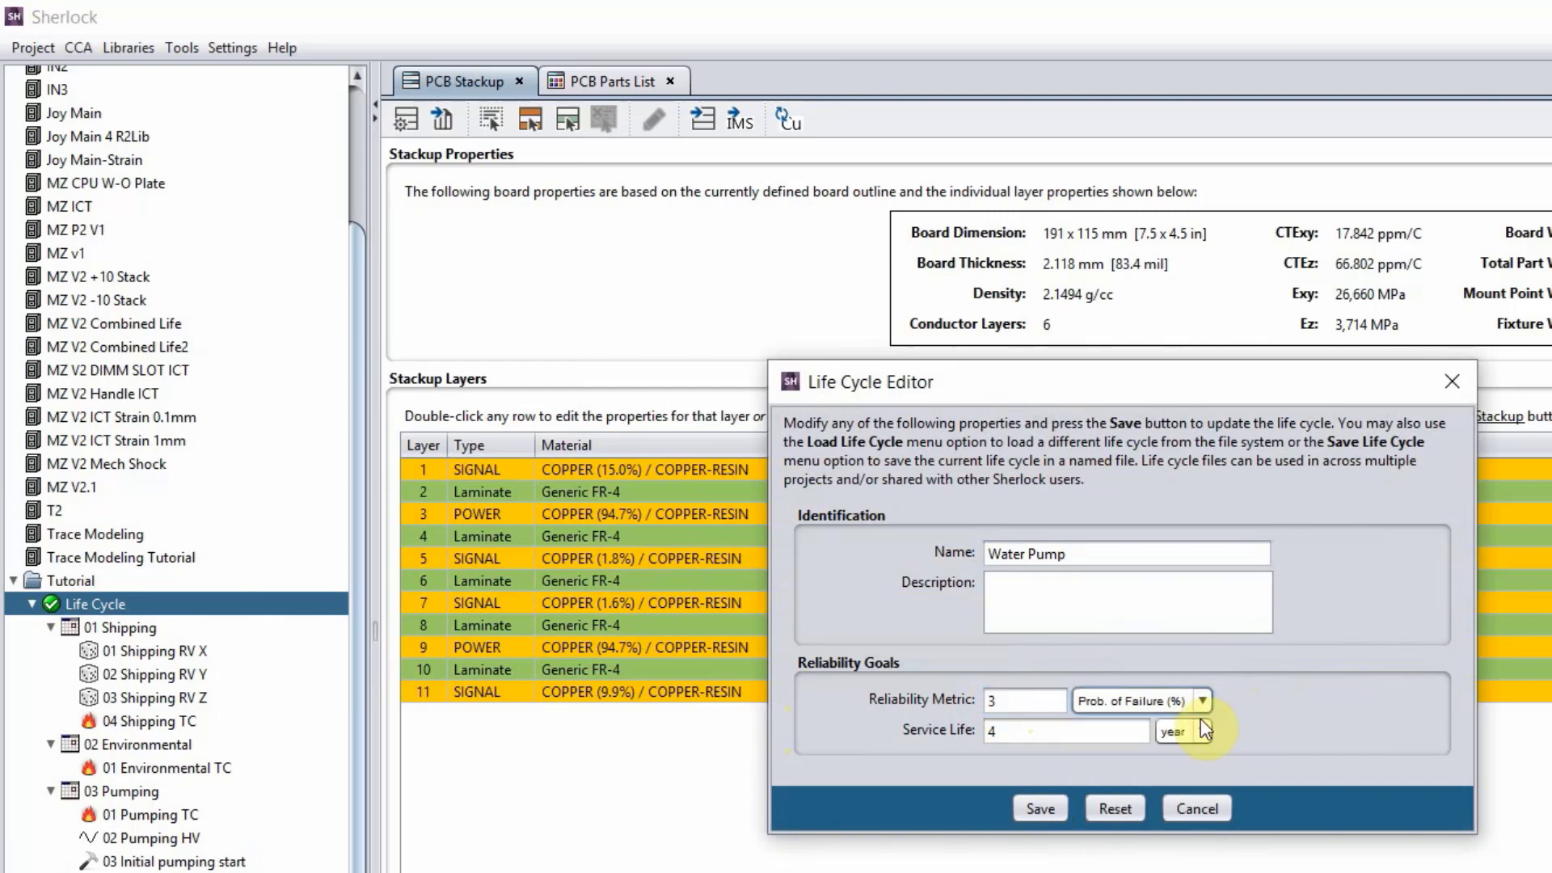
pyautogui.click(1202, 725)
pyautogui.click(1202, 725)
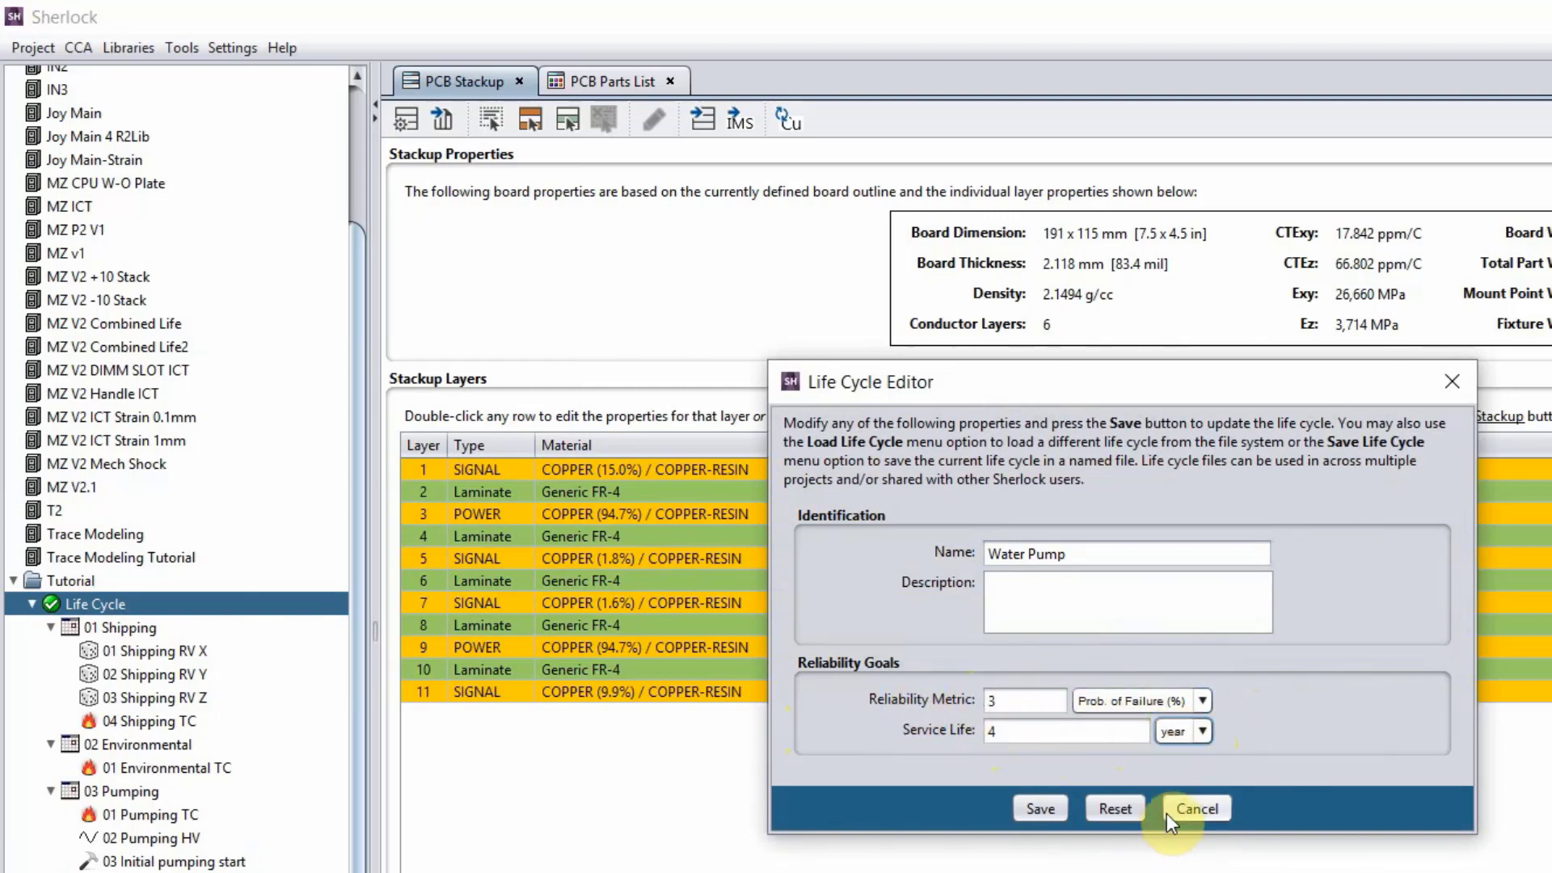
pyautogui.click(1188, 808)
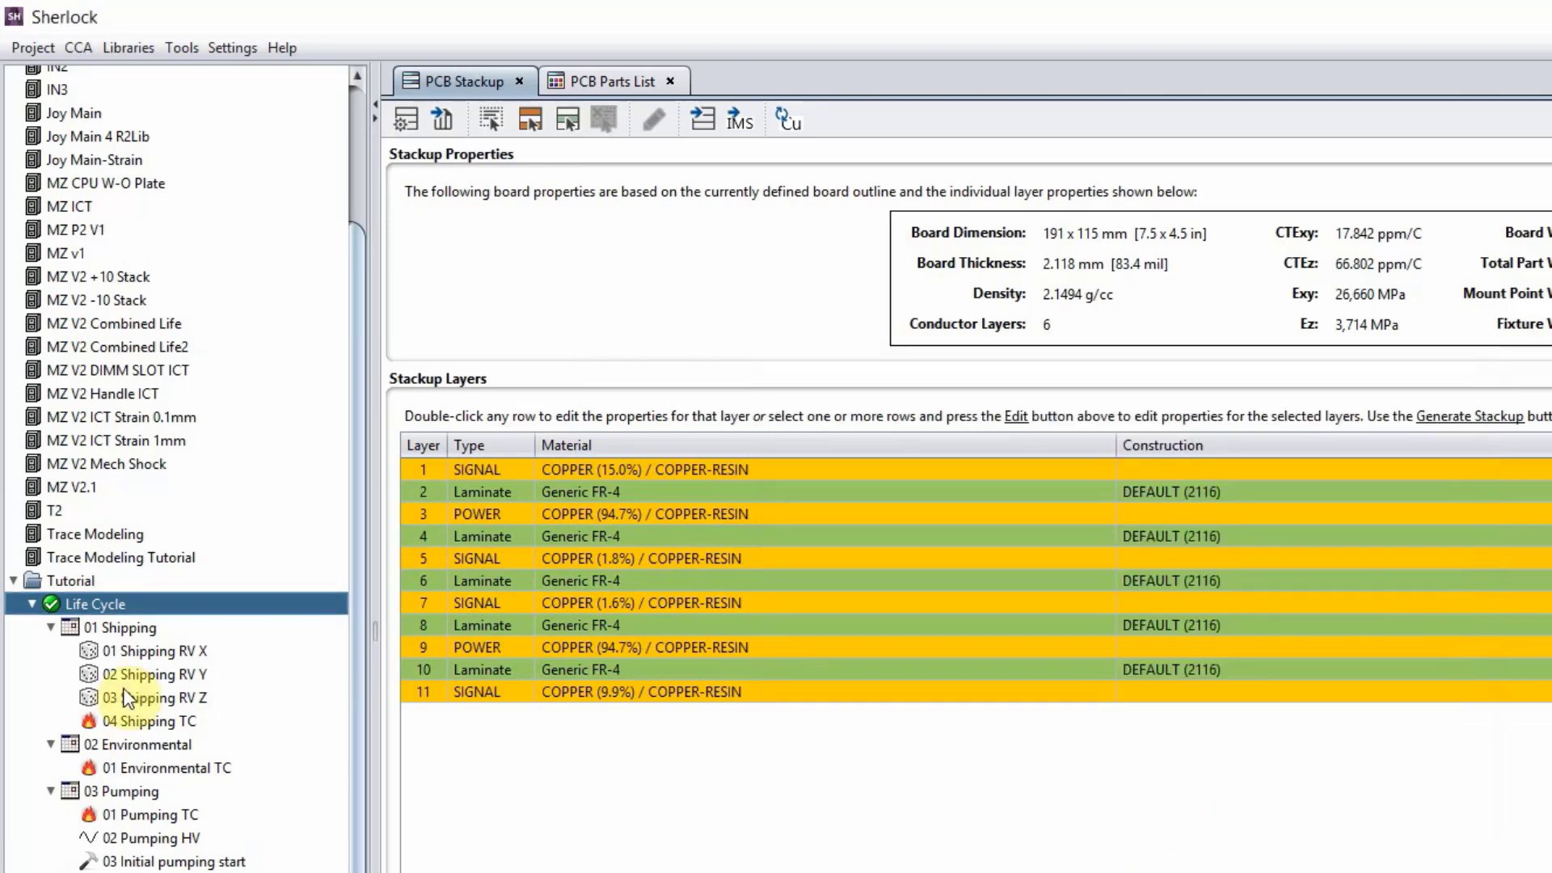
pyautogui.scroll(-4, 134, 655)
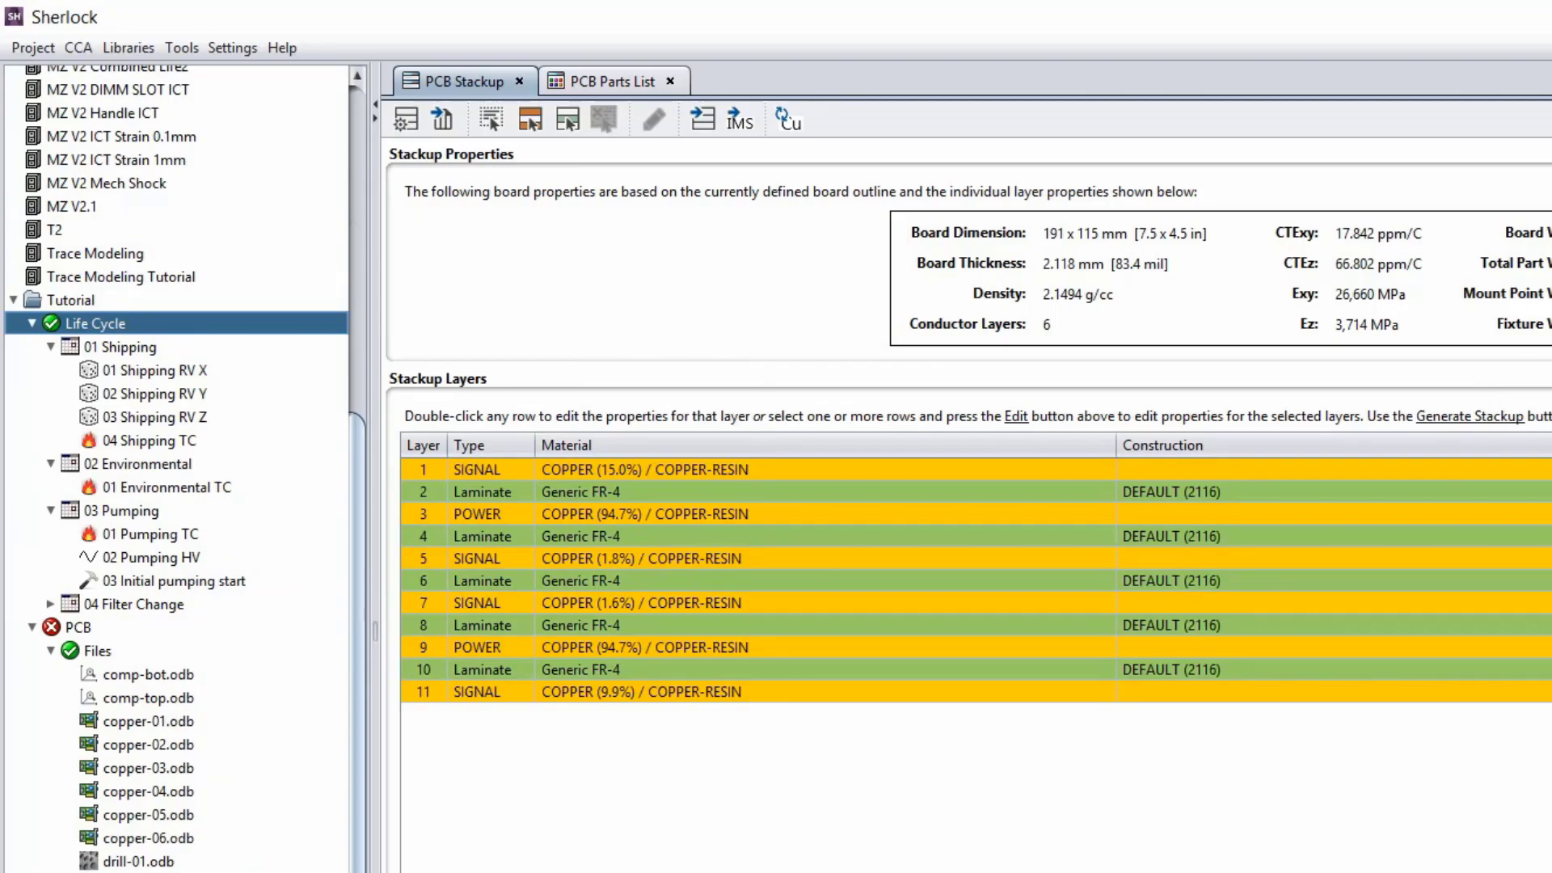
pyautogui.scroll(-4, 176, 469)
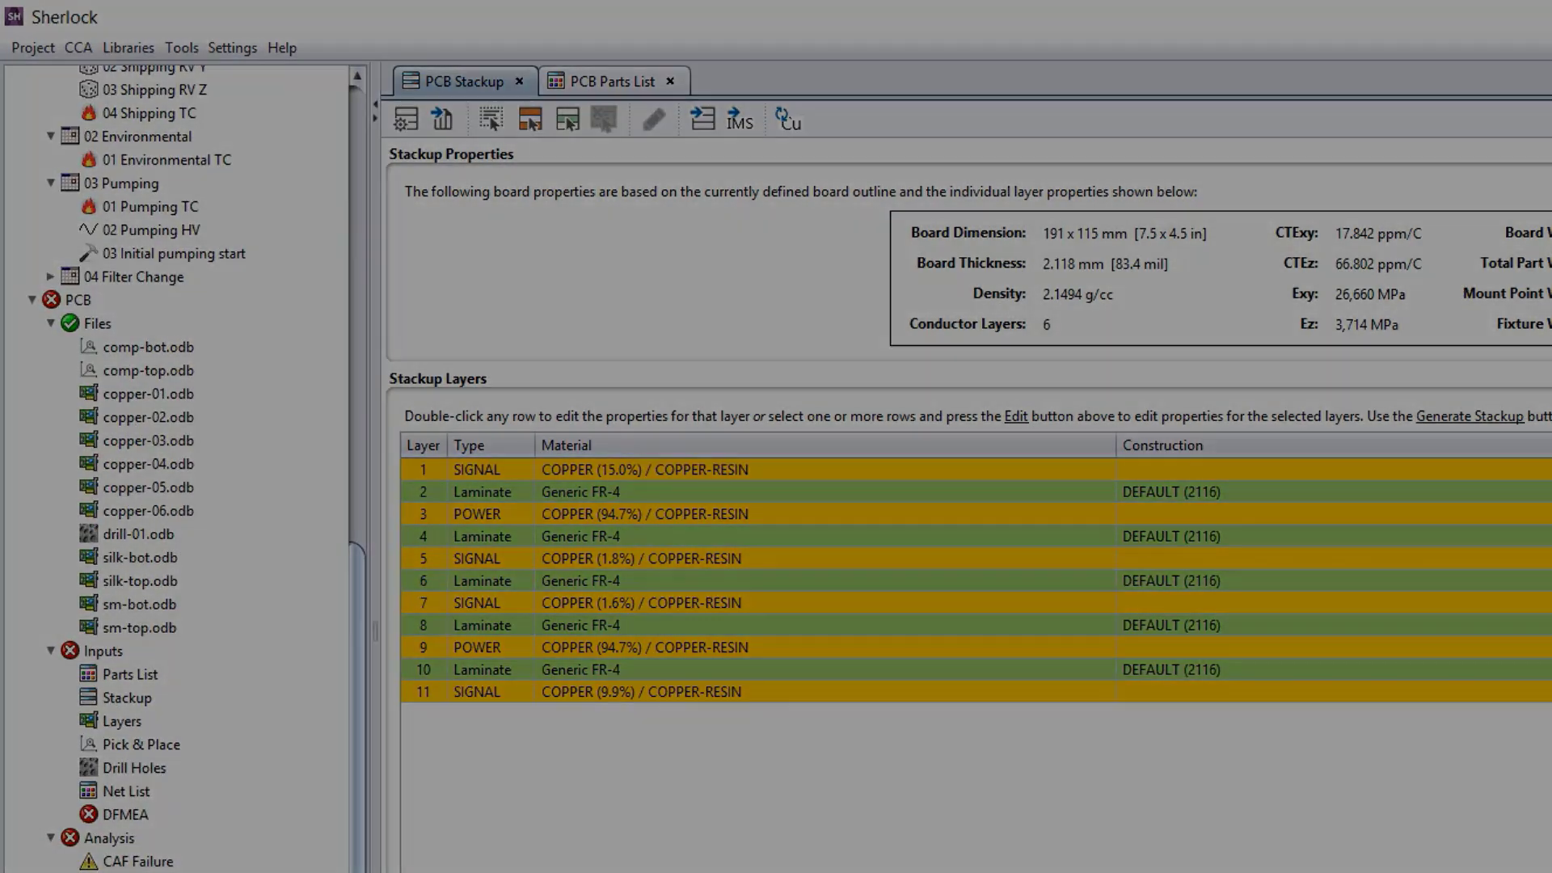